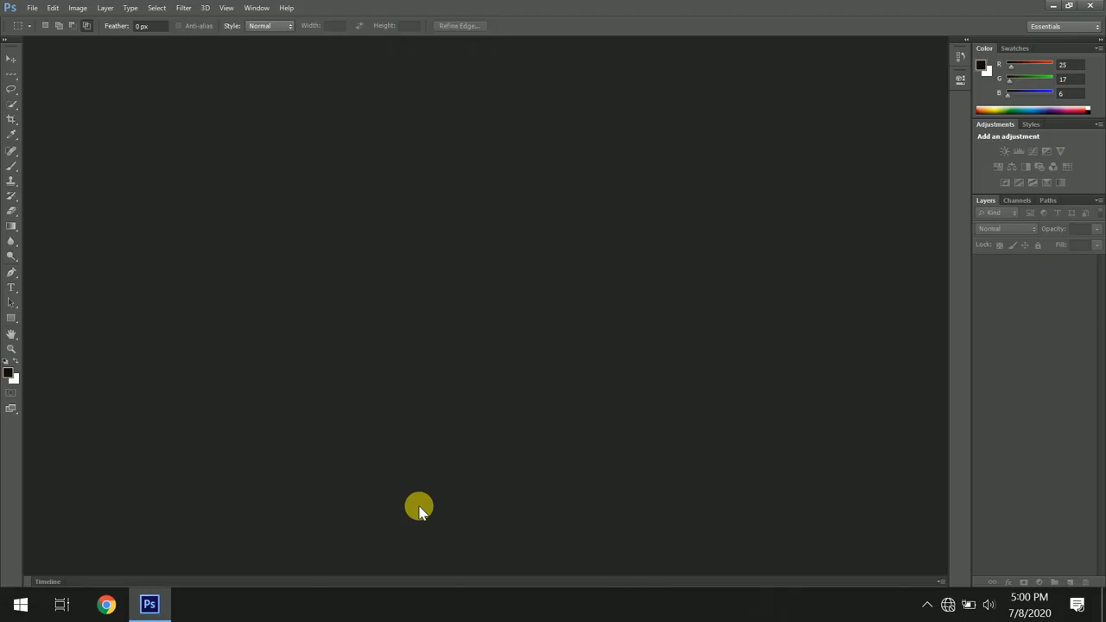
- Create a new document named asd with the default size settings
click(33, 8)
click(49, 23)
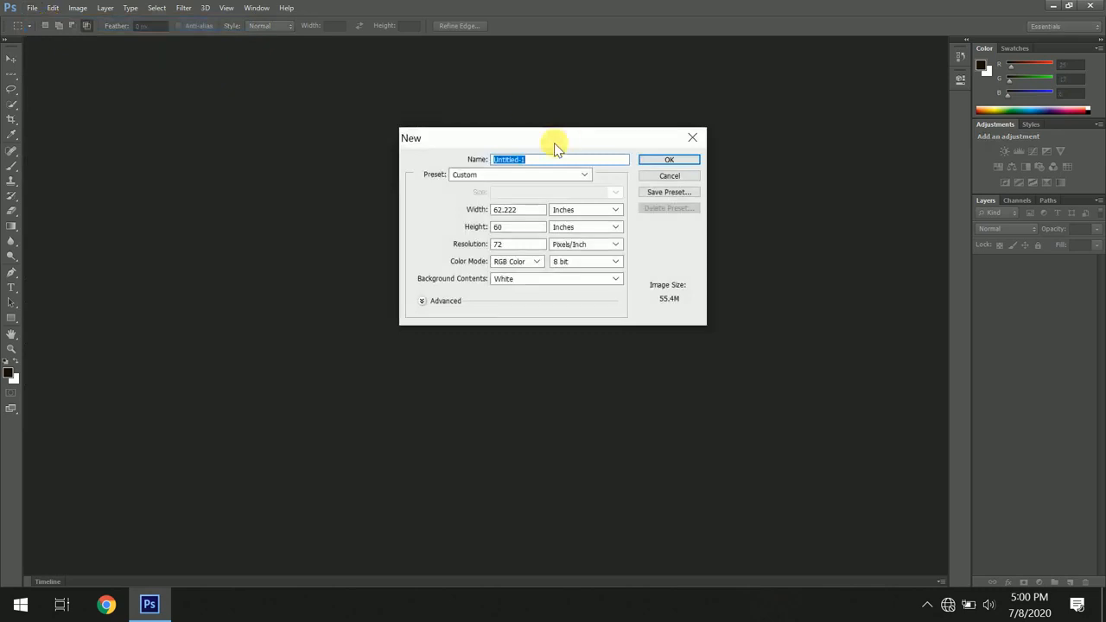
text(asd)
key(Return)
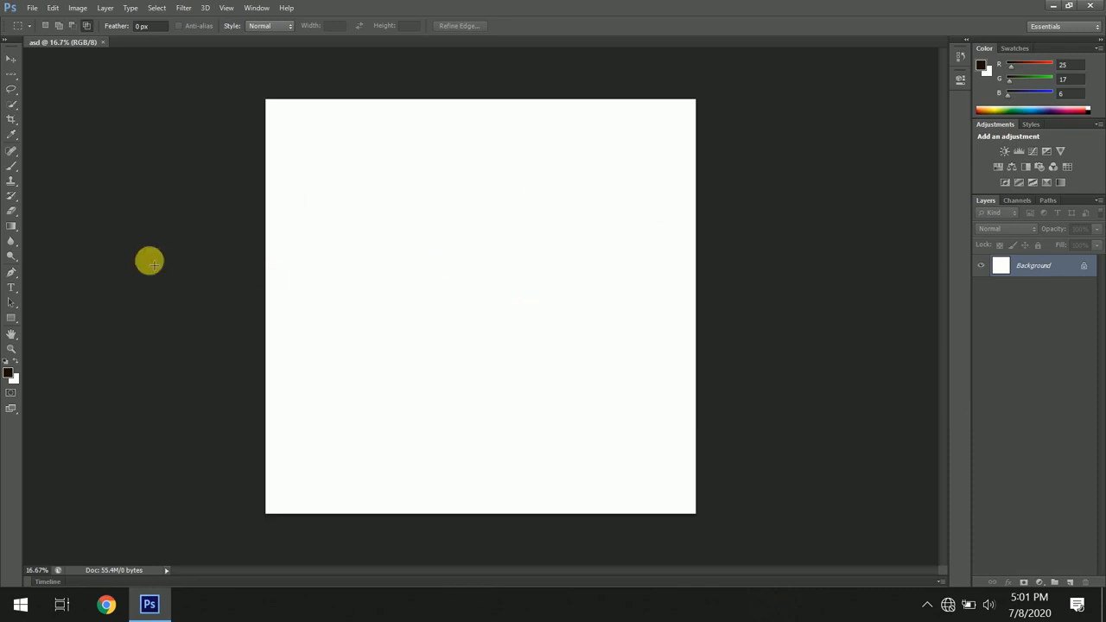
- Choose the Brush tool with a hard round tip set to 442 px
click(13, 164)
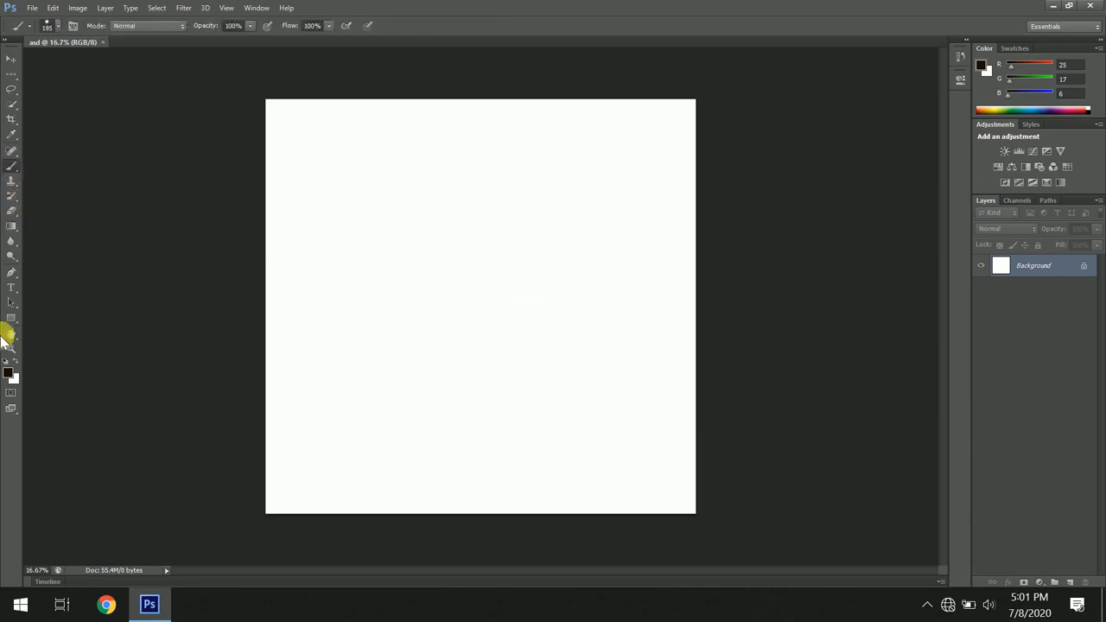
click(26, 26)
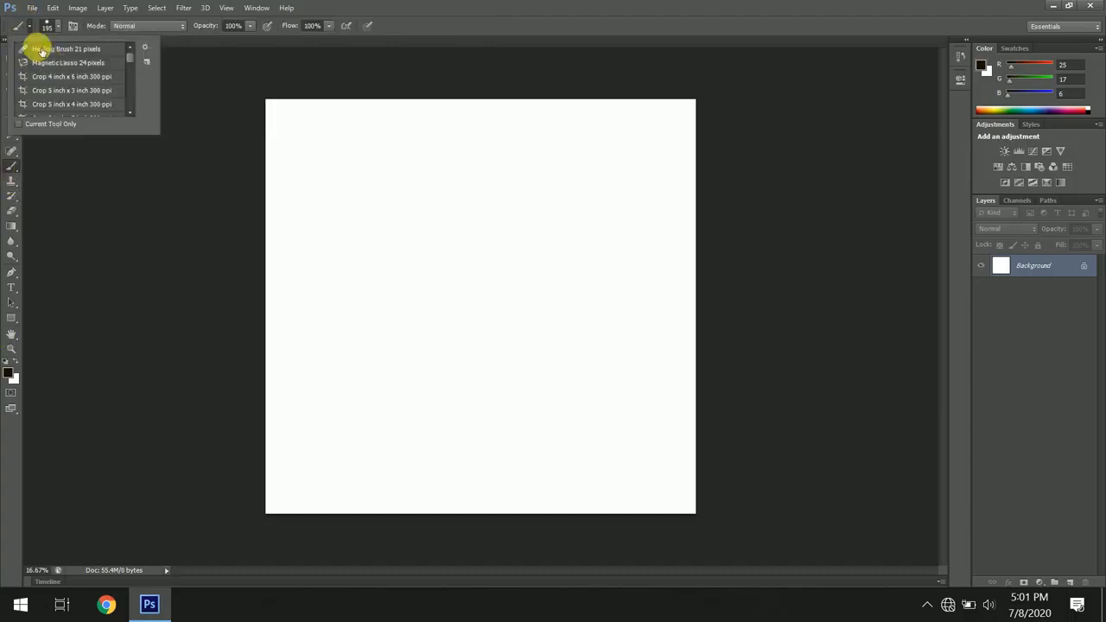
click(55, 27)
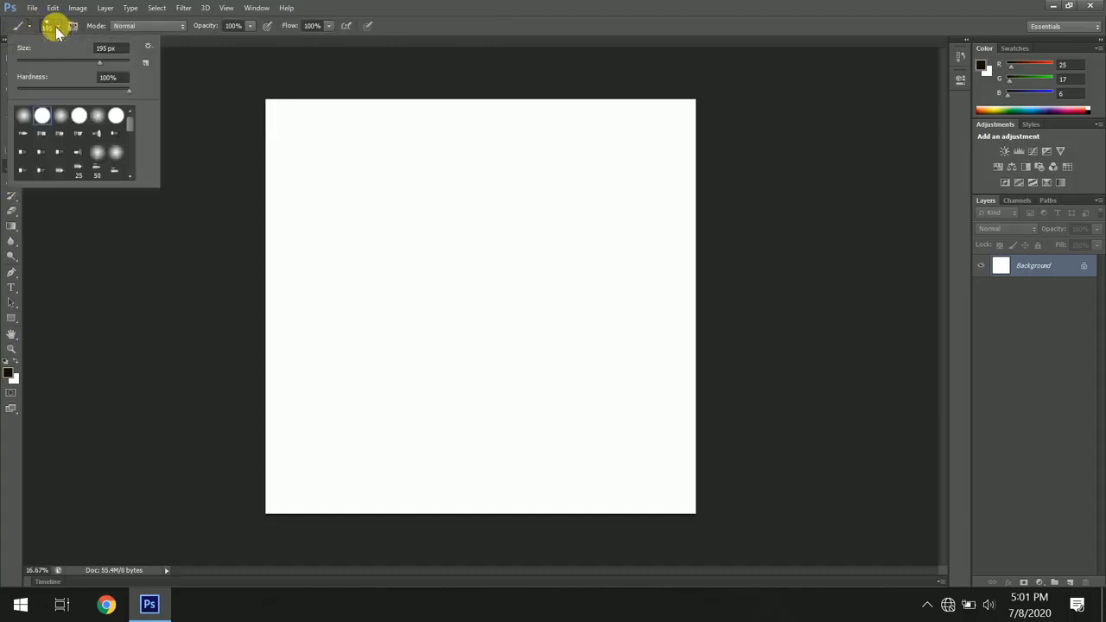
mouse_move(99, 62)
mouse_down()
mouse_move(130, 59)
mouse_move(115, 61)
mouse_up()
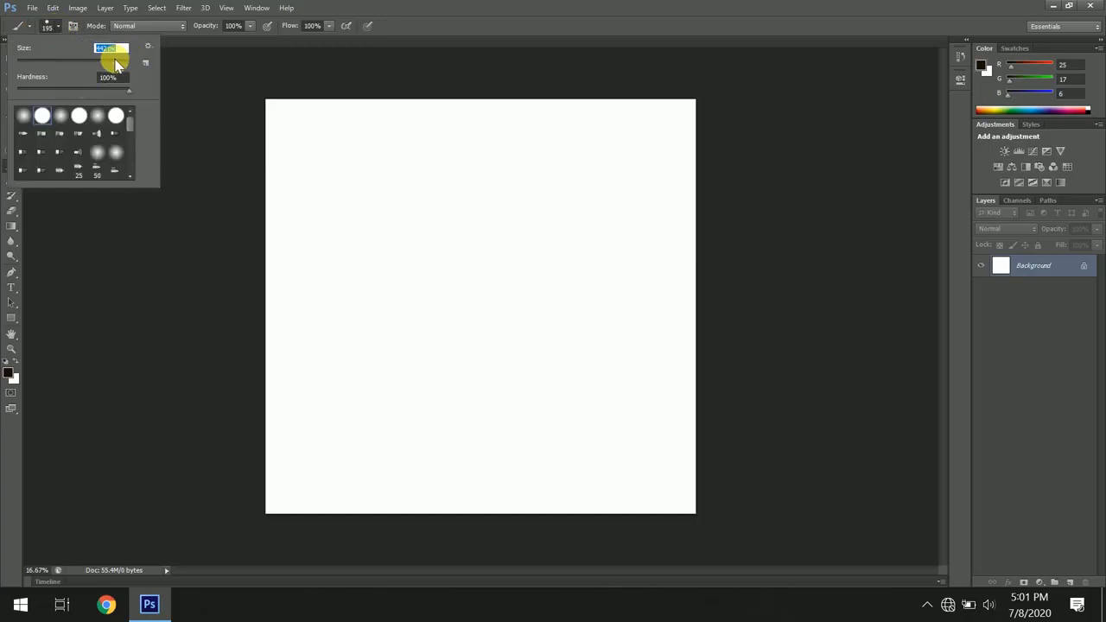
click(42, 115)
- Paint a diagonal dark brown stroke across the upper-left part of the canvas
click(8, 370)
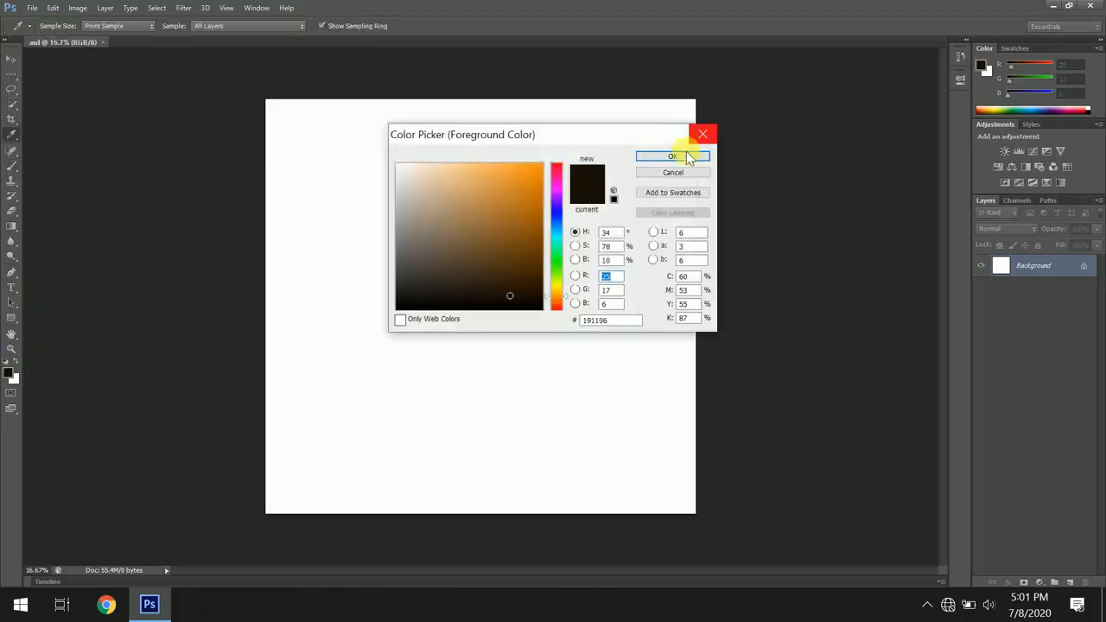
click(687, 156)
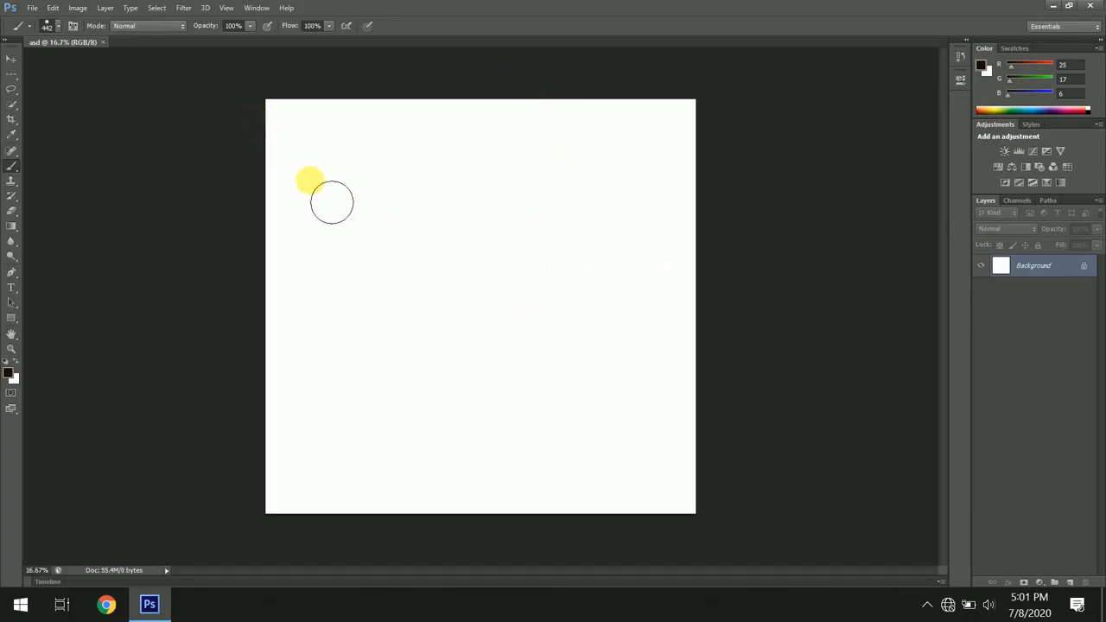
mouse_move(308, 179)
mouse_down()
mouse_move(346, 233)
mouse_move(584, 368)
mouse_up()
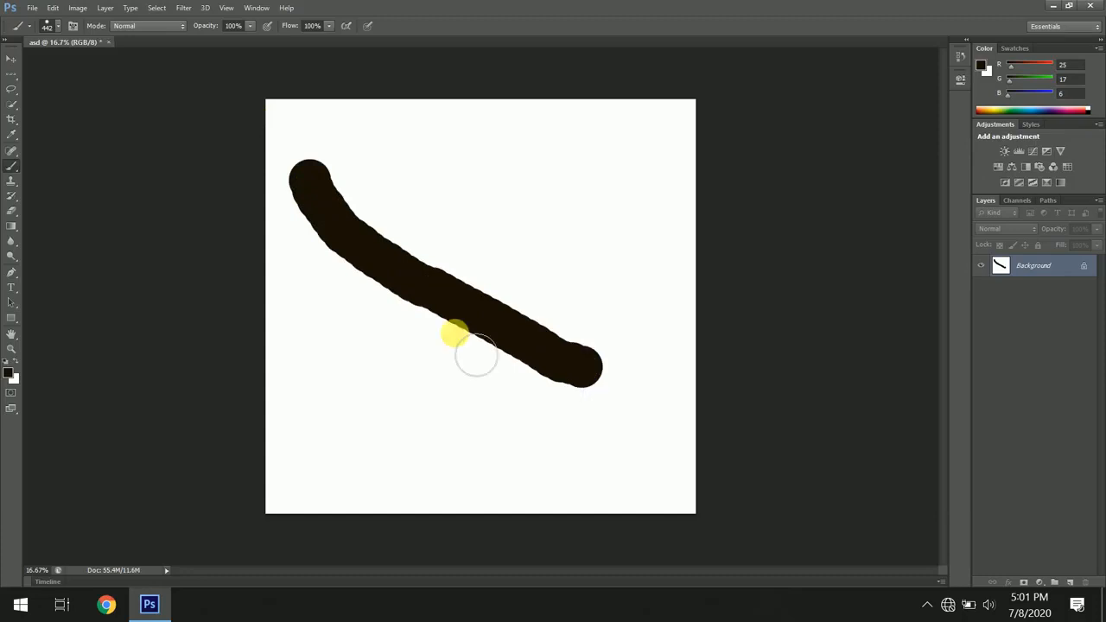
- Try to move the dark stroke on the locked Background layer with the Move tool
click(8, 60)
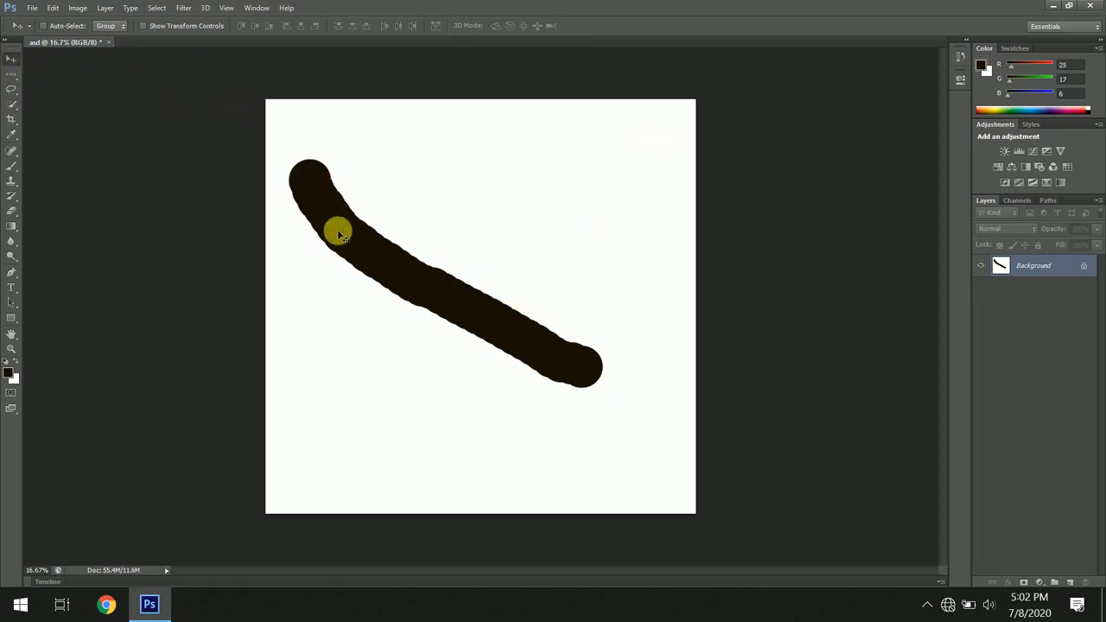
mouse_move(338, 234)
mouse_down()
mouse_move(335, 409)
mouse_move(366, 327)
mouse_move(575, 225)
mouse_move(656, 170)
mouse_move(594, 187)
mouse_move(645, 146)
mouse_up()
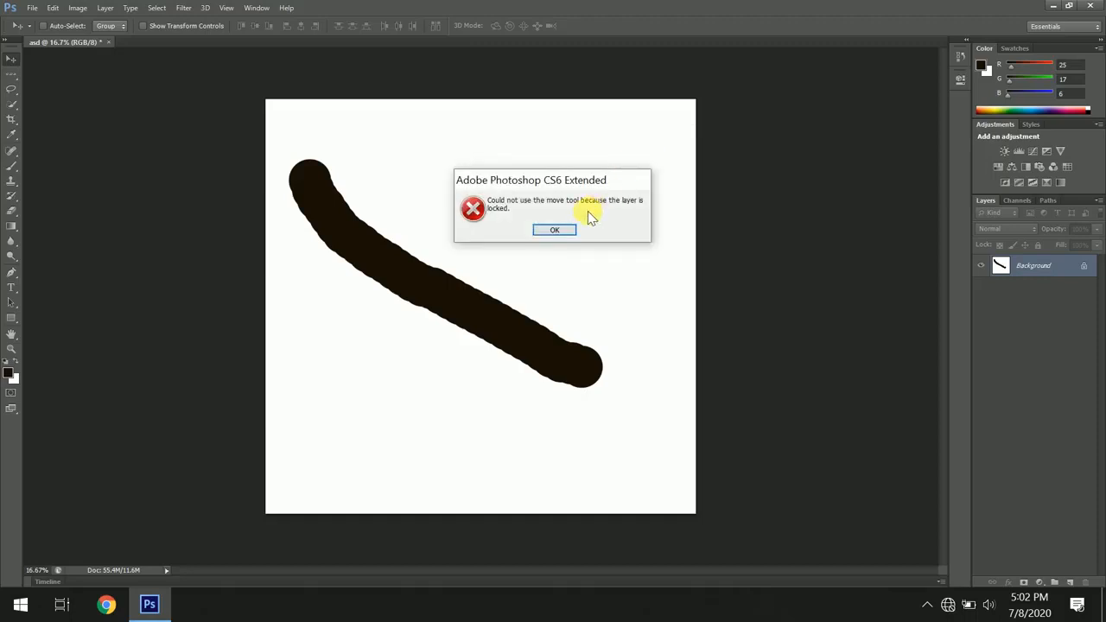
click(553, 229)
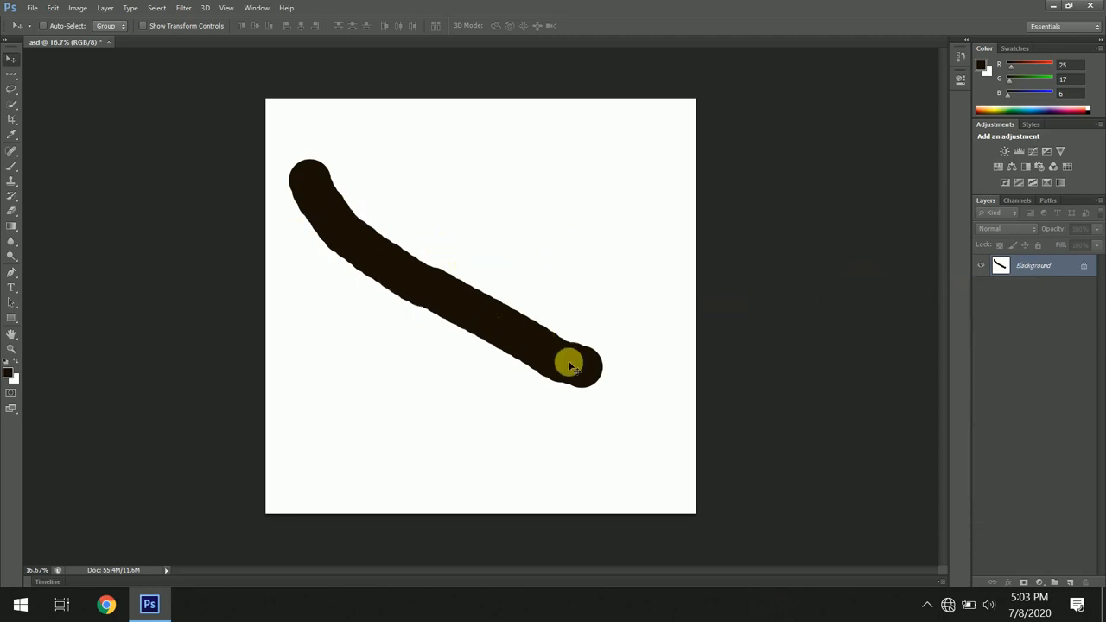
click(635, 227)
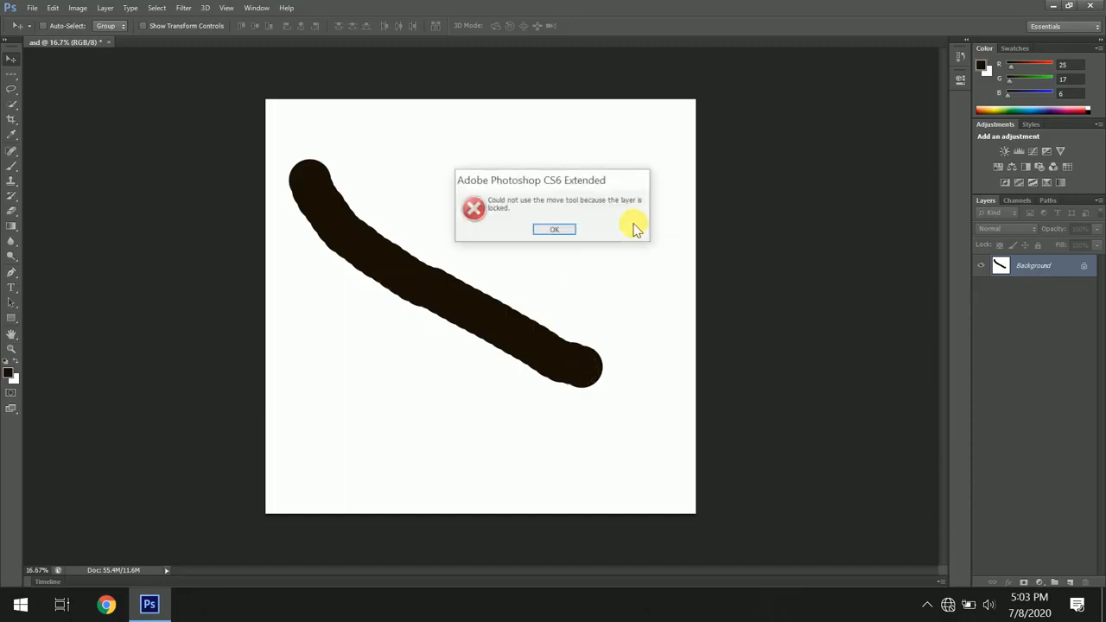
click(561, 229)
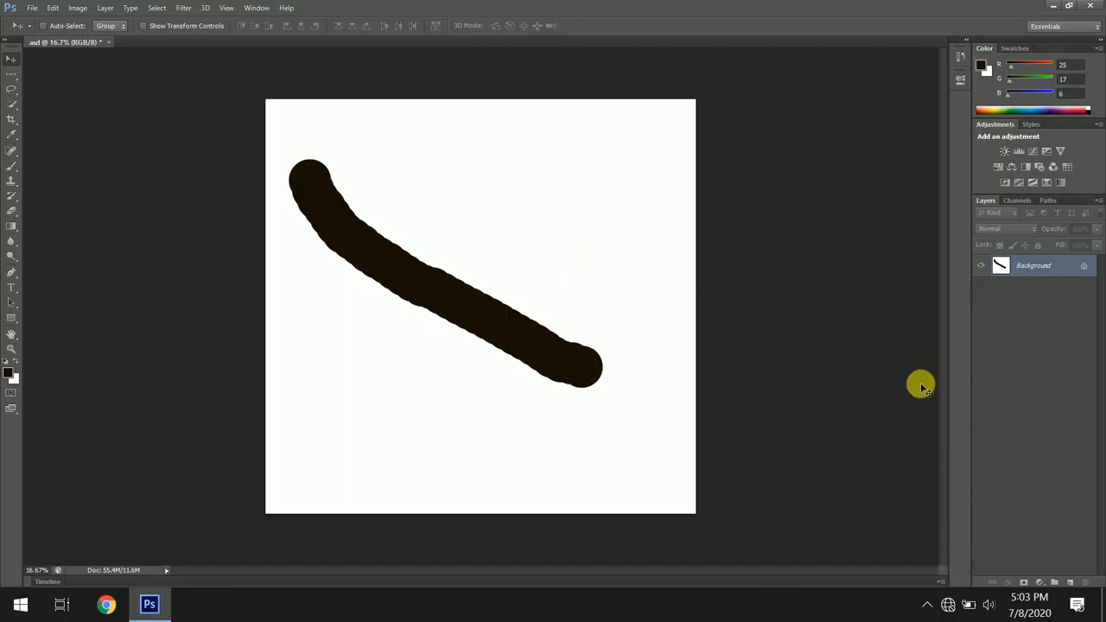
- Add a new layer and set the foreground colour to orange (231, 151, 46)
click(1071, 584)
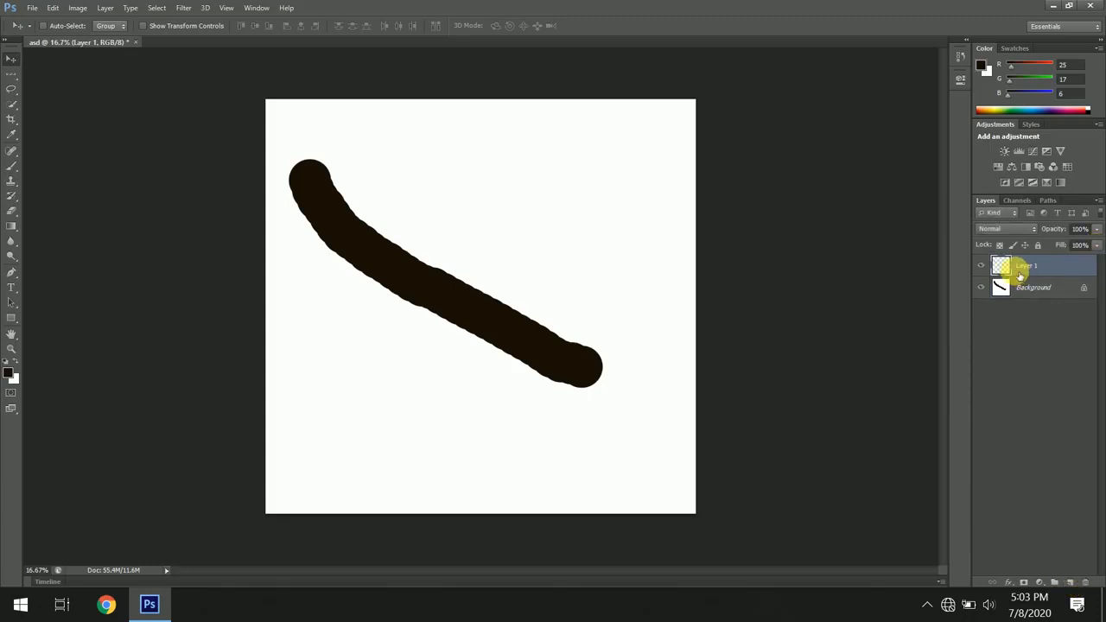
click(9, 372)
click(513, 177)
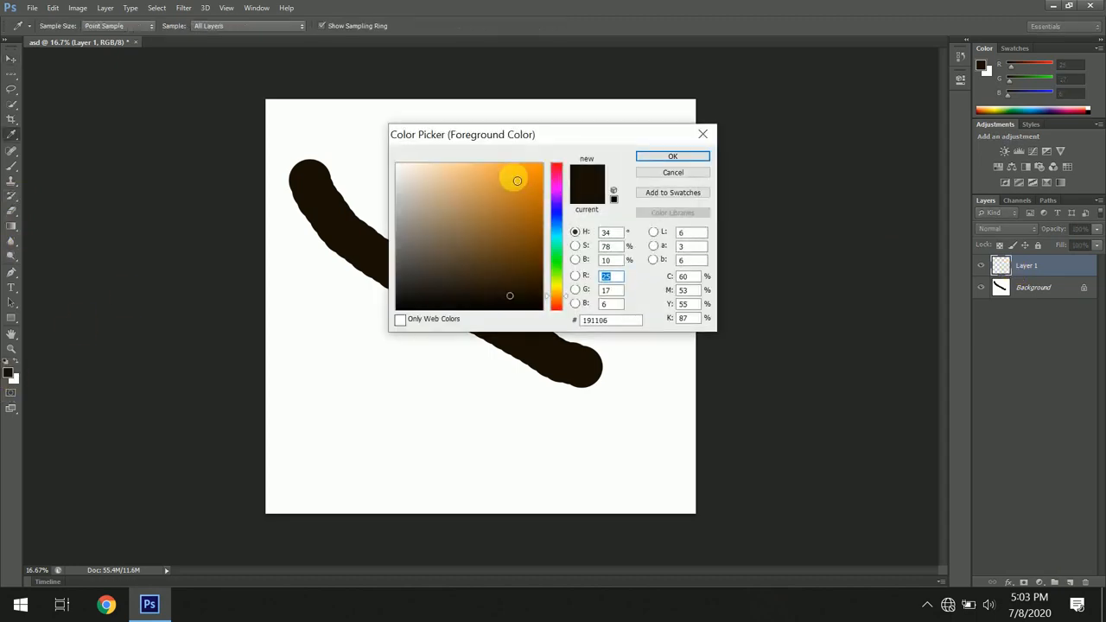
click(668, 157)
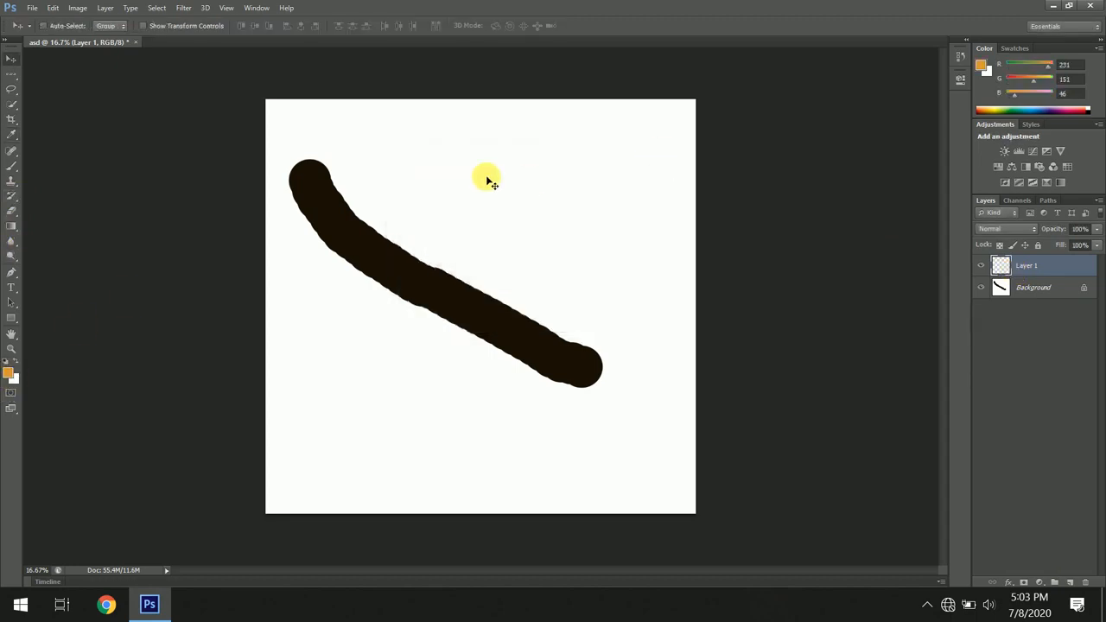
- Paint an orange brush stroke on the new layer near the top of the canvas
click(11, 165)
mouse_move(421, 168)
mouse_down()
mouse_move(412, 156)
mouse_move(509, 217)
mouse_move(595, 234)
mouse_up()
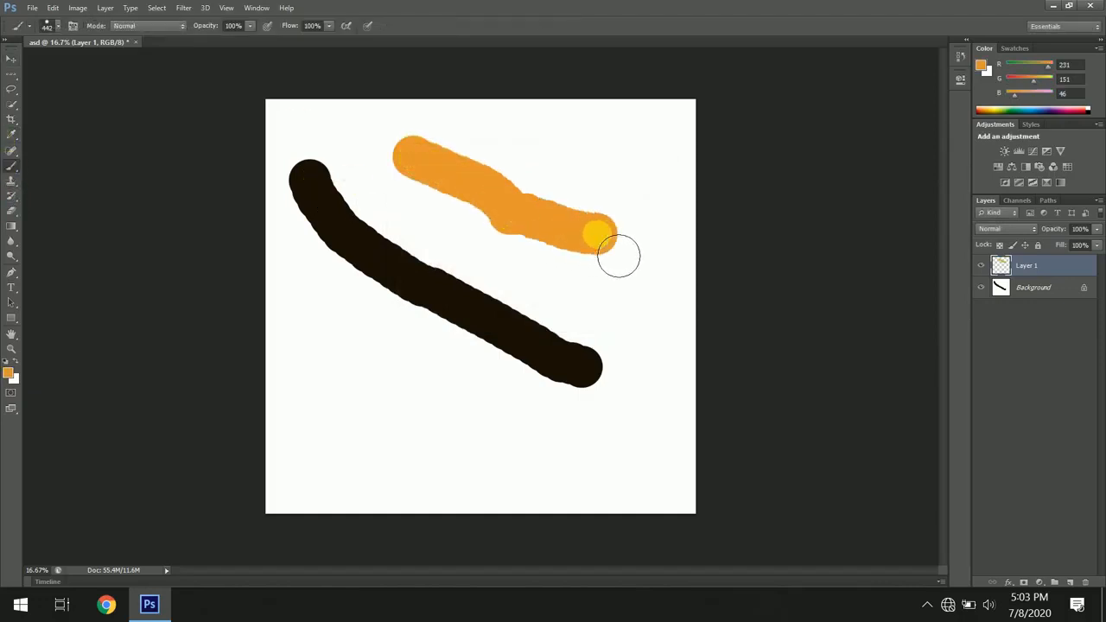
- Move the orange stroke down to the lower-left area, below the dark stroke
click(8, 61)
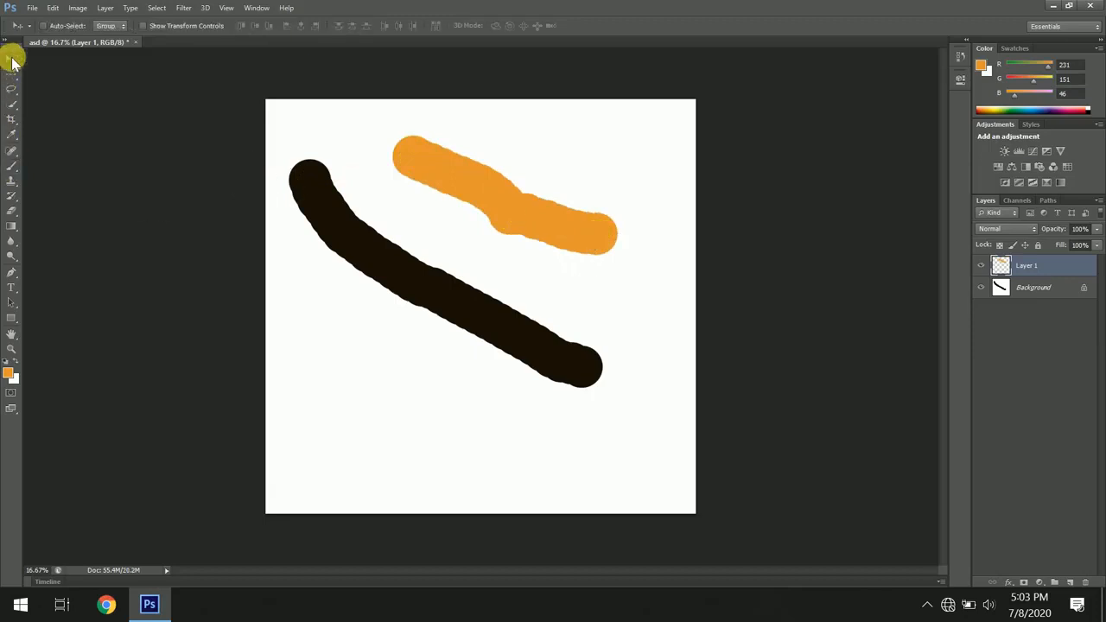
mouse_move(466, 173)
mouse_down()
mouse_move(344, 444)
mouse_move(526, 152)
mouse_up()
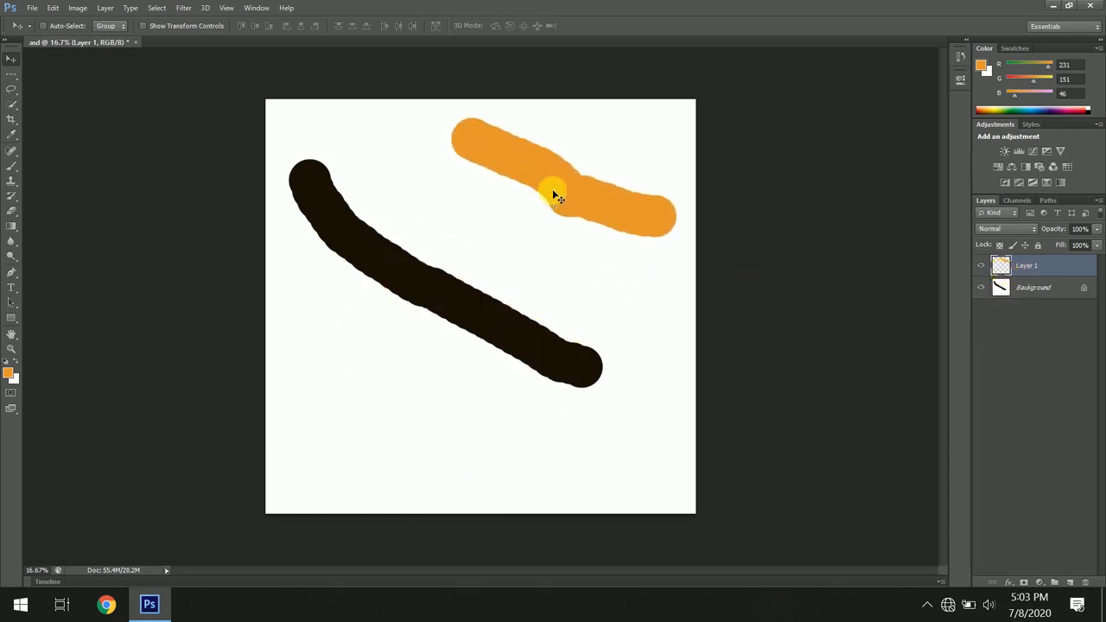
mouse_move(558, 190)
mouse_down()
mouse_move(458, 297)
mouse_move(395, 388)
mouse_up()
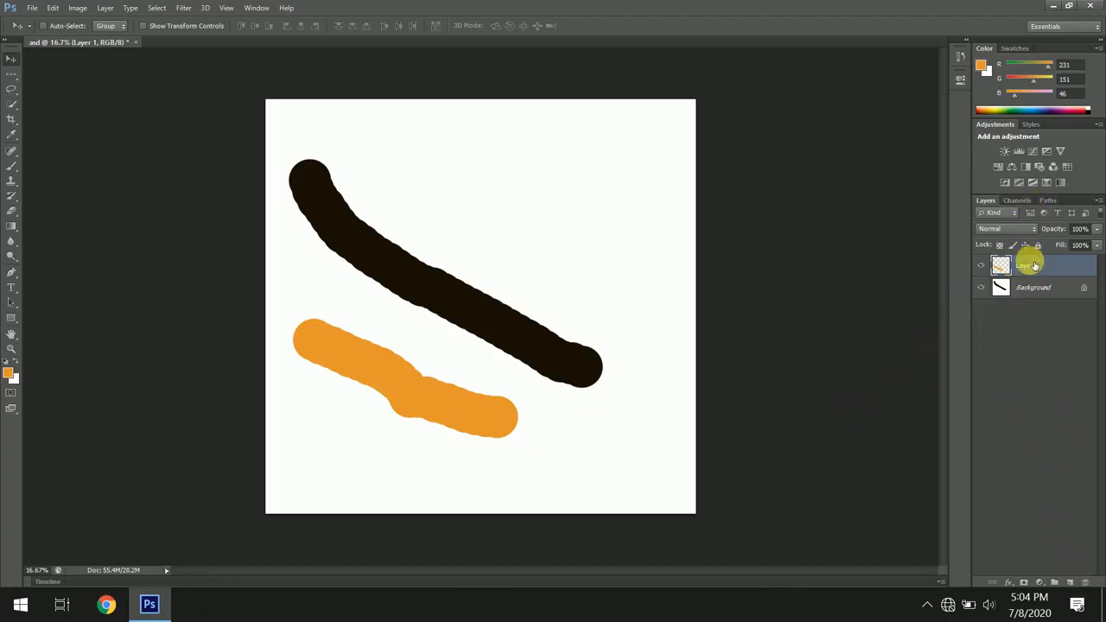
- Delete Layer 1 with its orange stroke
click(1087, 584)
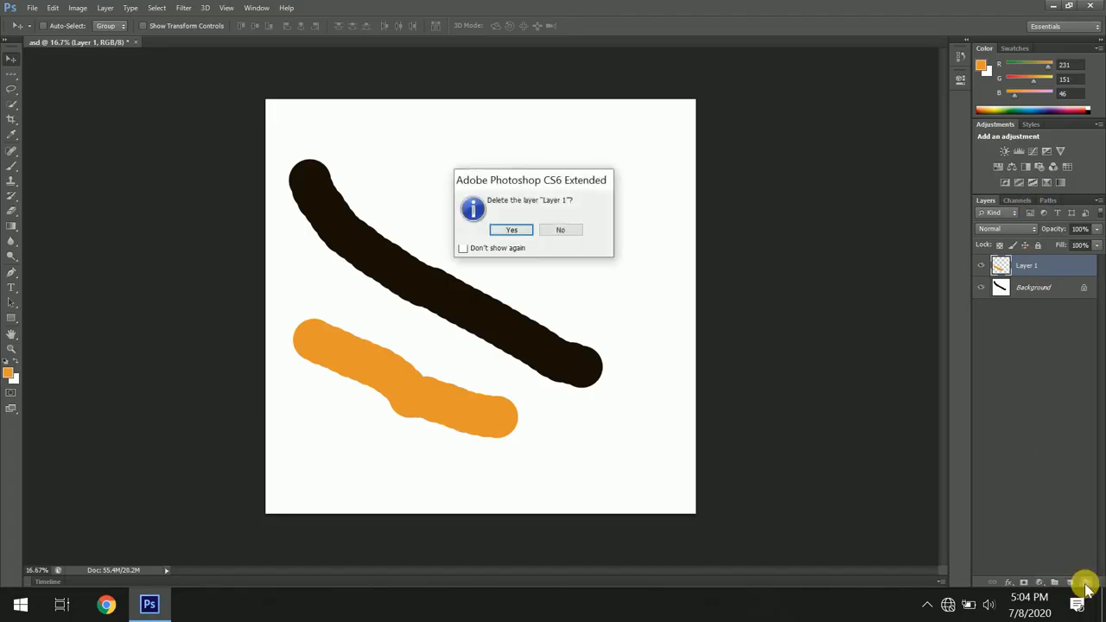
click(499, 230)
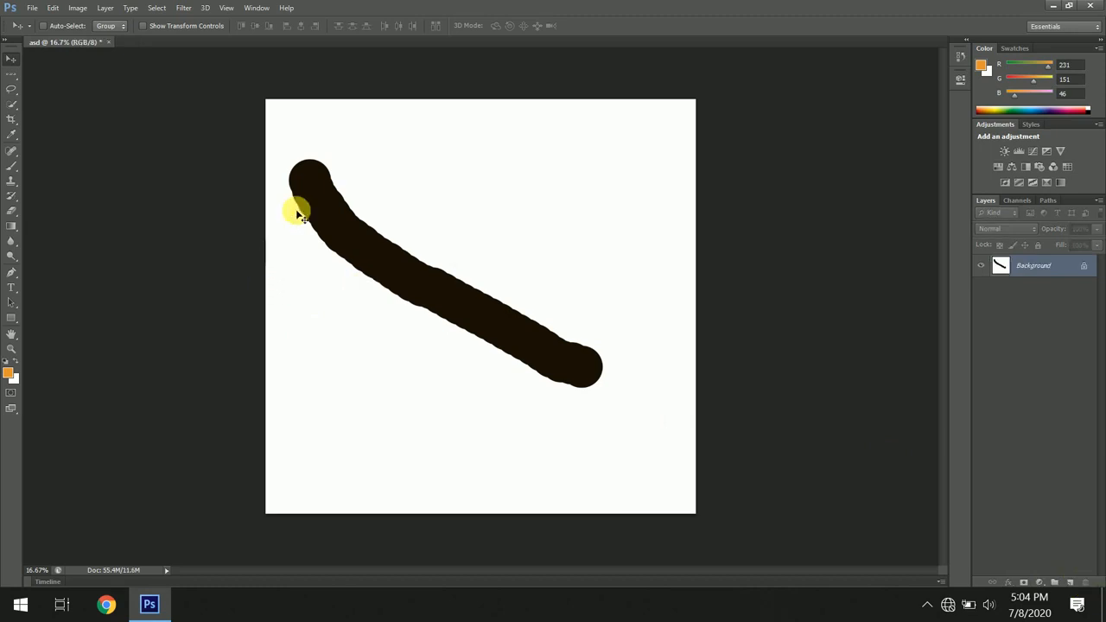
- Erase the dark stroke from the Background layer with the Eraser tool
click(12, 211)
mouse_move(288, 192)
mouse_down()
mouse_move(329, 190)
mouse_move(356, 210)
mouse_move(330, 188)
mouse_move(282, 223)
mouse_move(411, 200)
mouse_move(281, 257)
mouse_move(381, 289)
mouse_move(450, 230)
mouse_move(352, 300)
mouse_move(369, 259)
mouse_move(434, 291)
mouse_move(325, 363)
mouse_move(462, 336)
mouse_move(602, 255)
mouse_move(455, 323)
mouse_move(467, 336)
mouse_move(636, 323)
mouse_move(544, 342)
mouse_move(580, 356)
mouse_move(541, 417)
mouse_move(633, 383)
mouse_move(568, 384)
mouse_move(631, 402)
mouse_move(558, 372)
mouse_move(532, 386)
mouse_move(561, 381)
mouse_move(515, 366)
mouse_move(466, 389)
mouse_up()
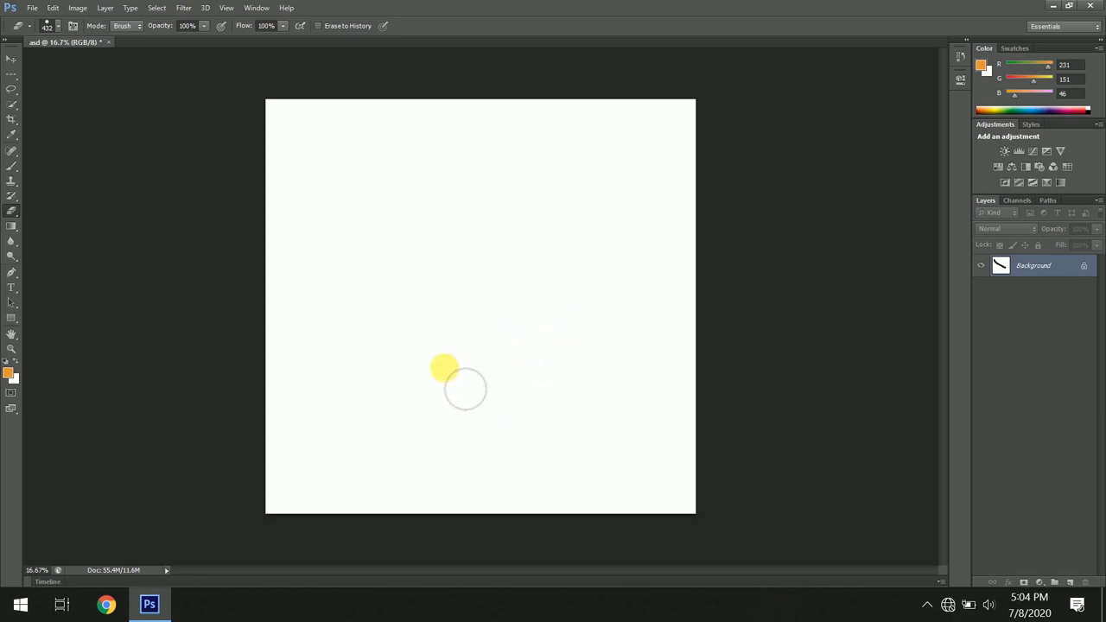
- Add a new layer and paint a horizontal orange stroke across the upper part of the canvas
click(12, 60)
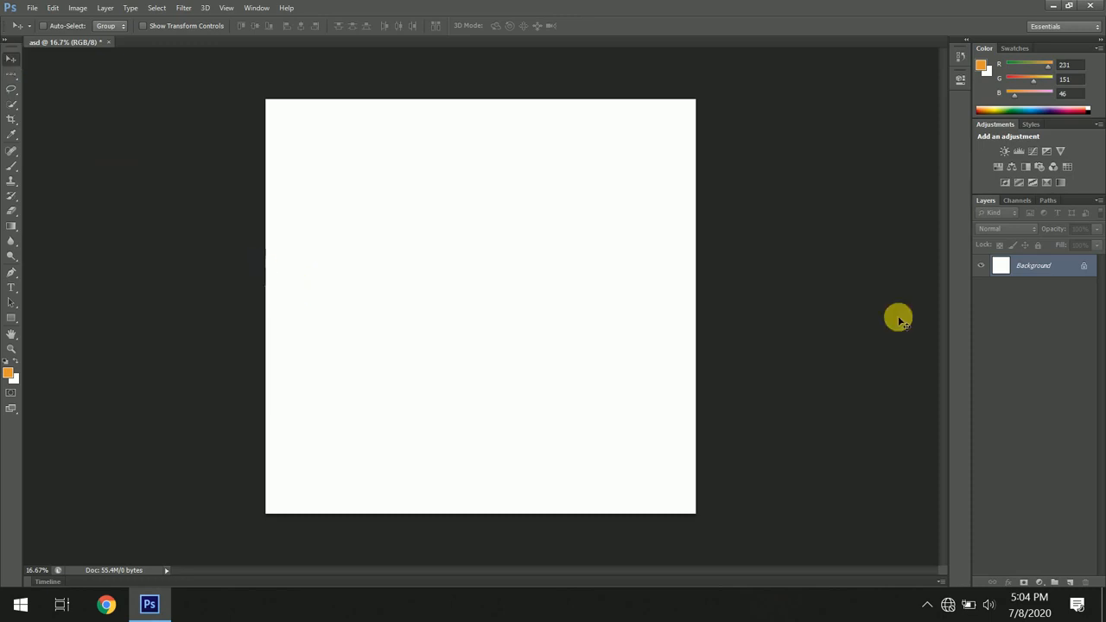
click(1072, 581)
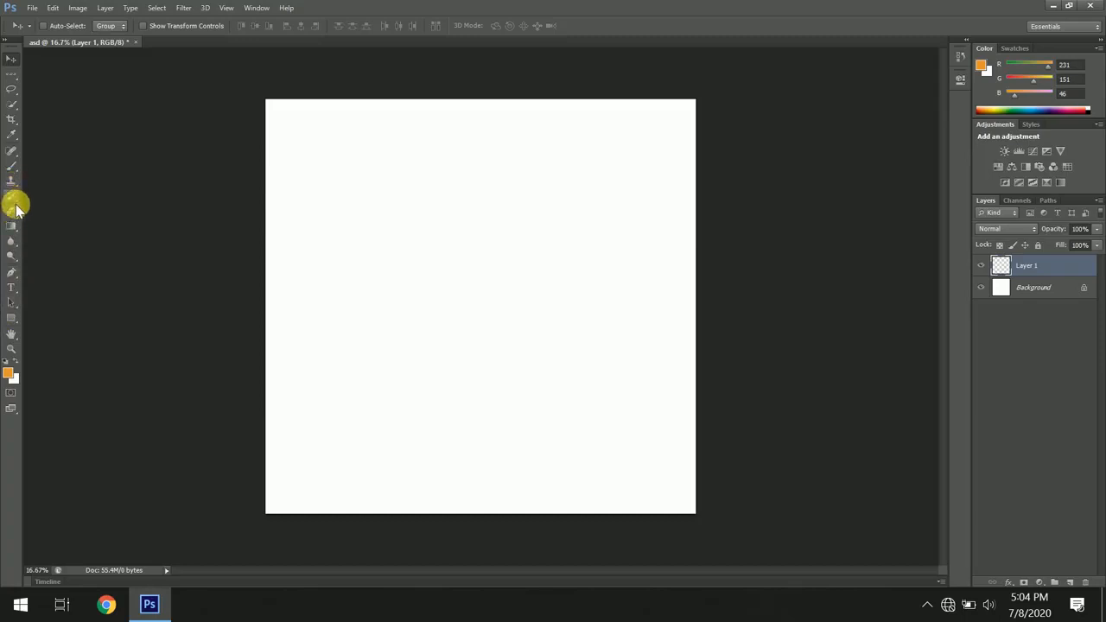
click(12, 165)
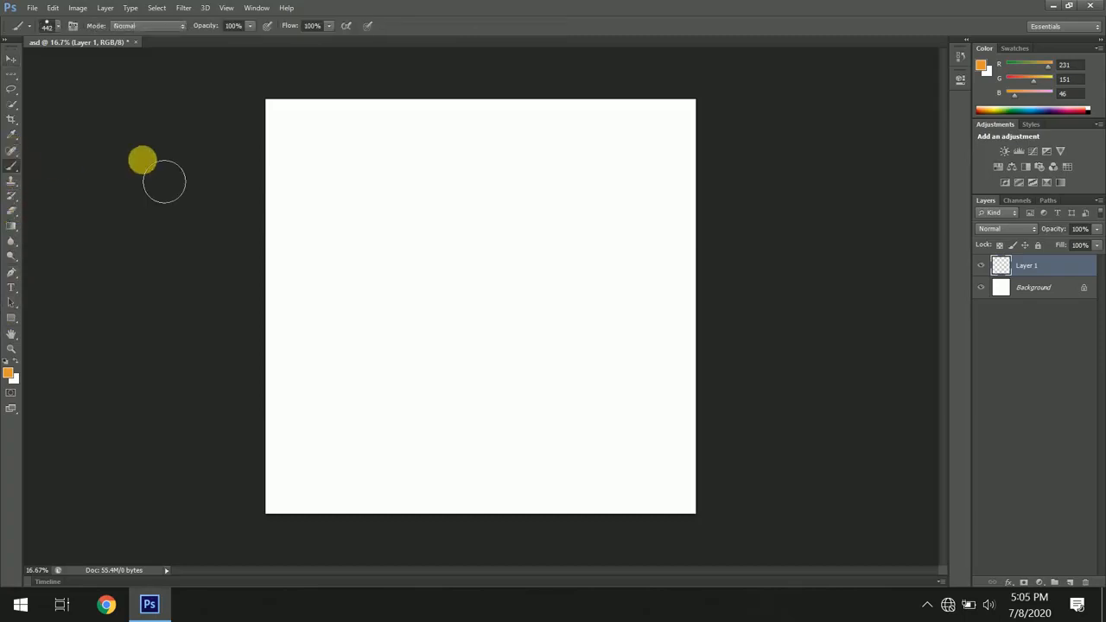
click(292, 206)
mouse_move(315, 227)
mouse_down()
mouse_move(475, 228)
mouse_move(569, 255)
mouse_move(614, 247)
mouse_up()
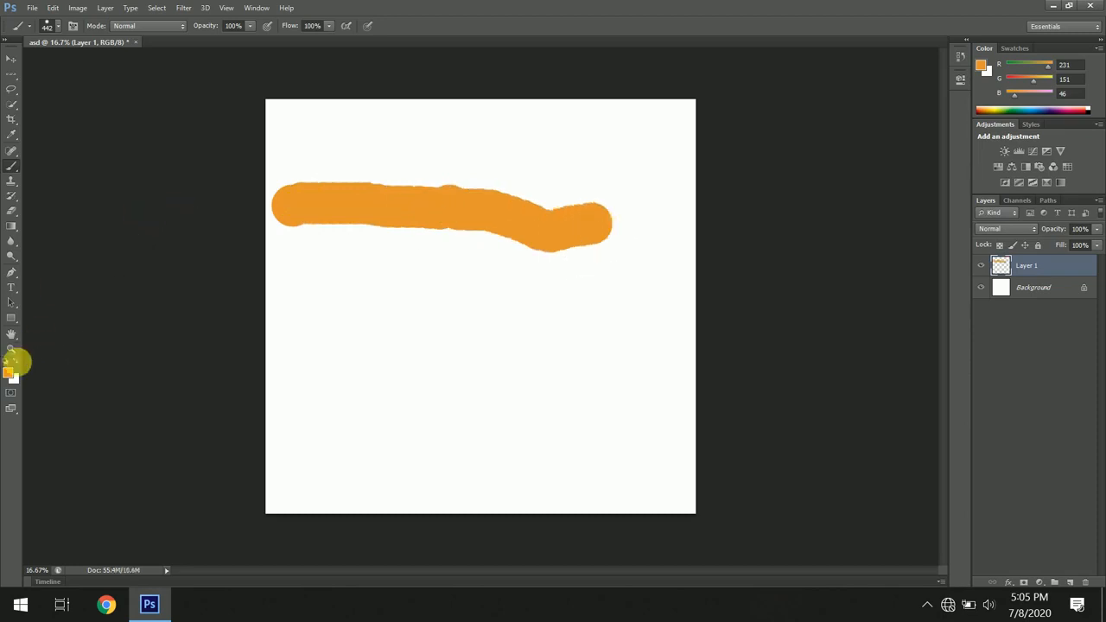
- Set the foreground colour to near-black brown 140c02 and paint a horizontal stroke below the orange one
click(10, 373)
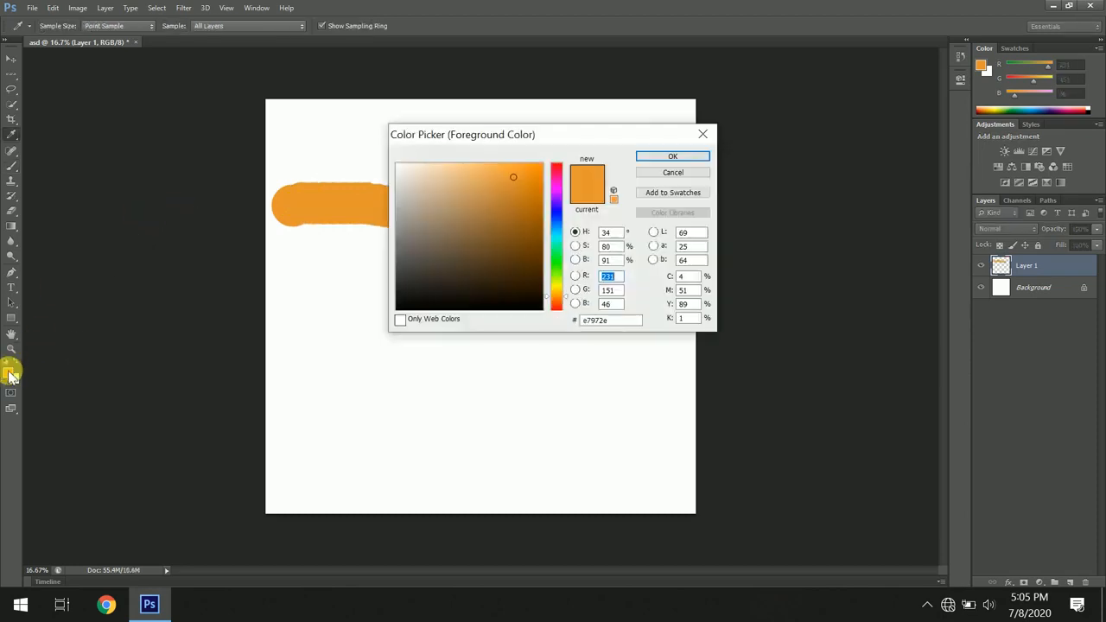
click(528, 298)
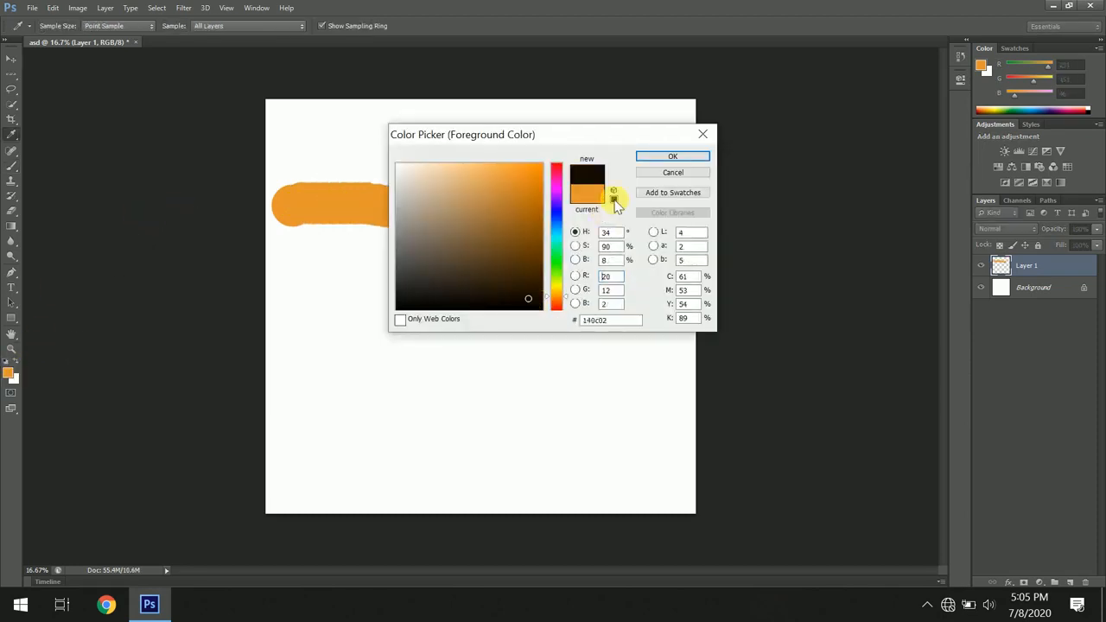
click(671, 153)
key(b)
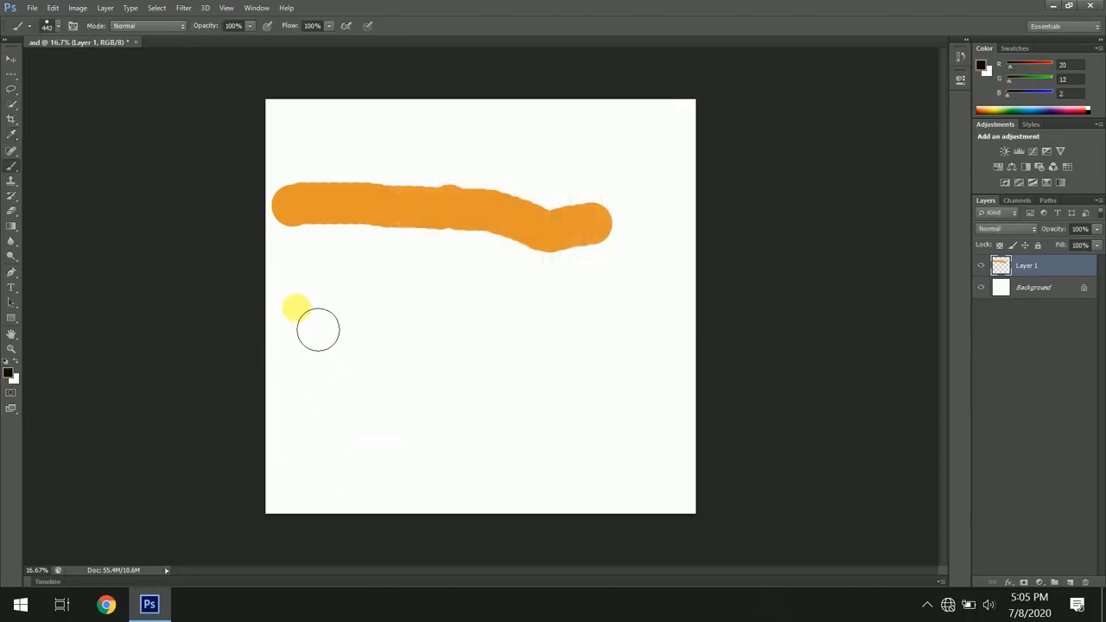
drag(295, 308, 546, 323)
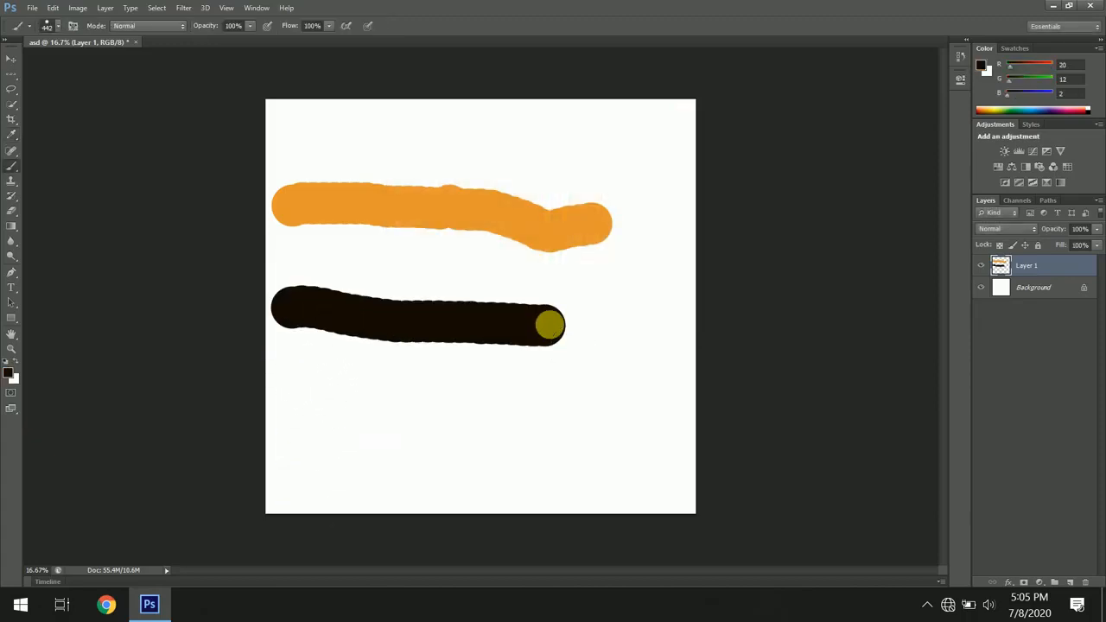
- Set the foreground colour to a very dark green and paint a third horizontal stroke near the bottom
click(8, 374)
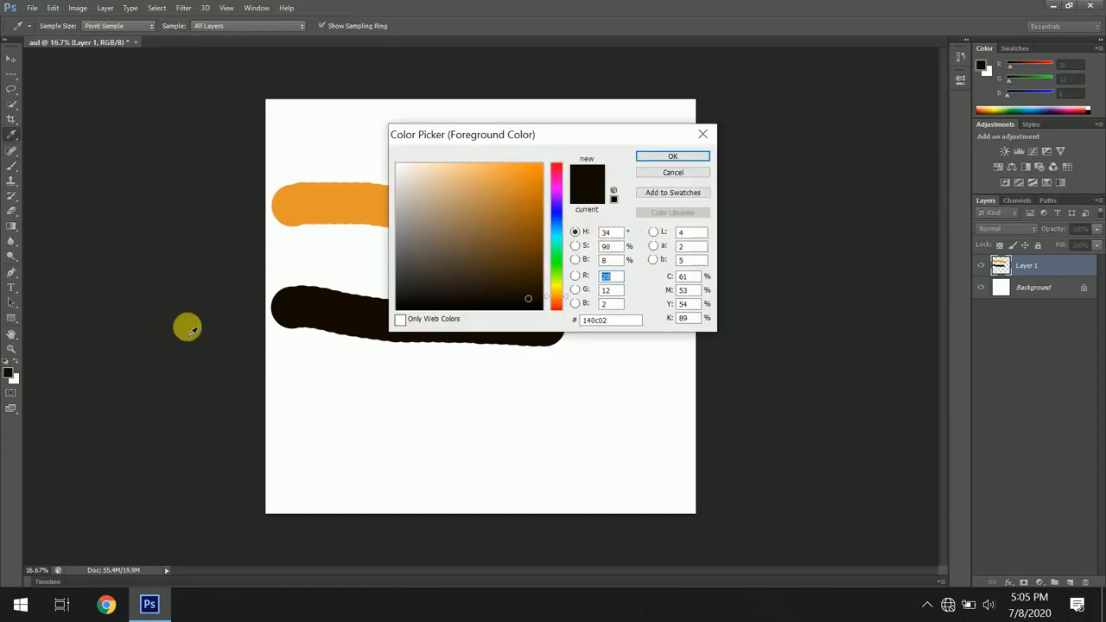
click(557, 273)
click(672, 155)
key(b)
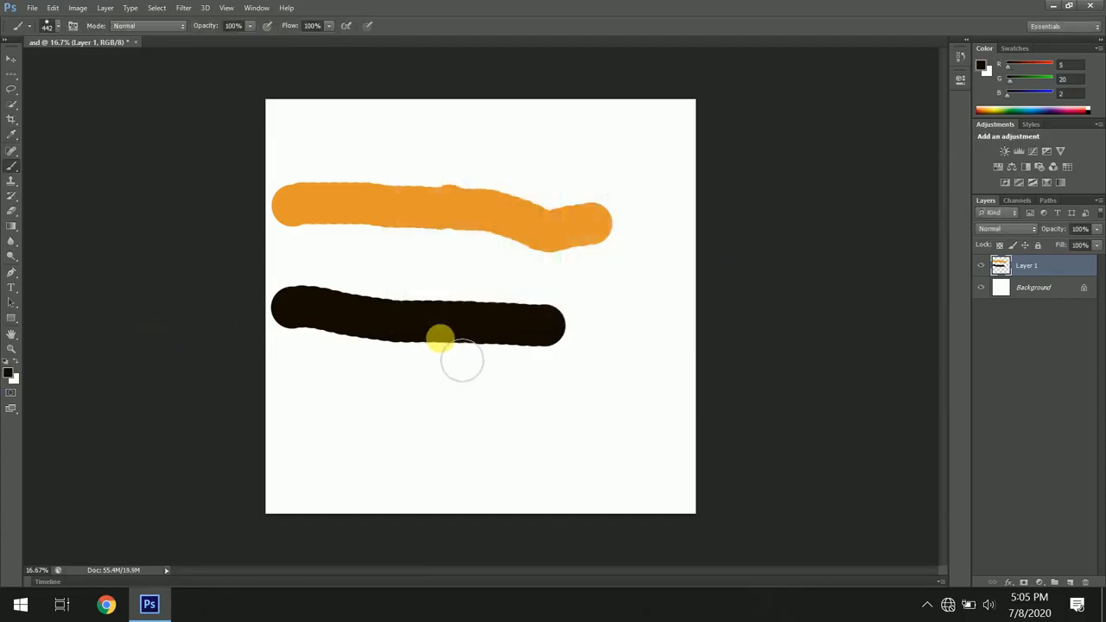
drag(337, 412, 616, 405)
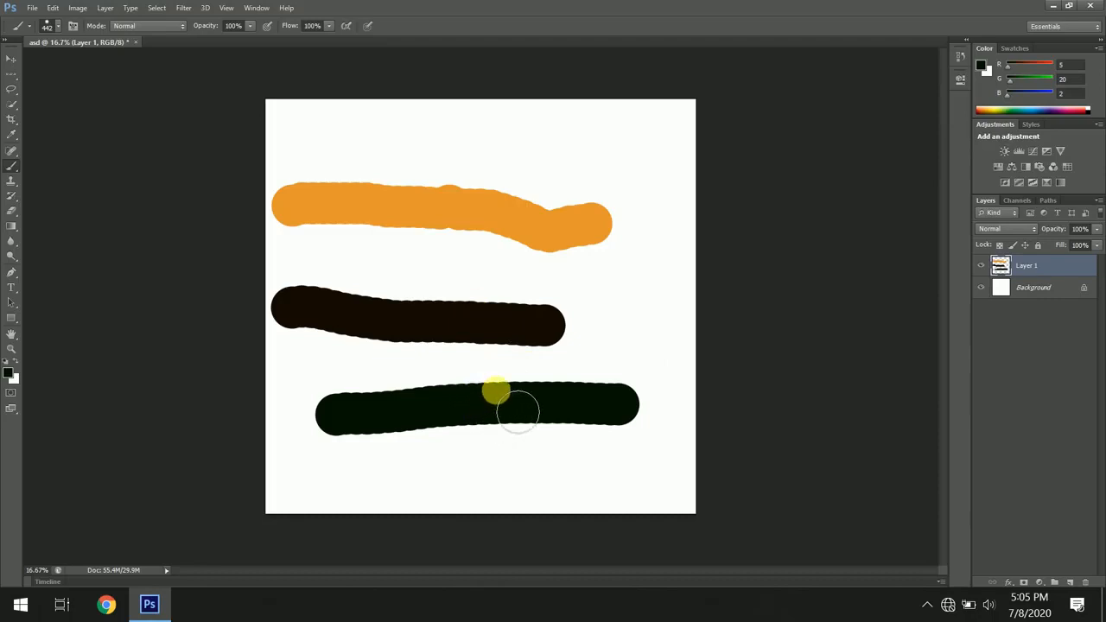
- Dab onto the bottom stroke and shift the Layer 1 strokes around the canvas with the Move tool
click(495, 393)
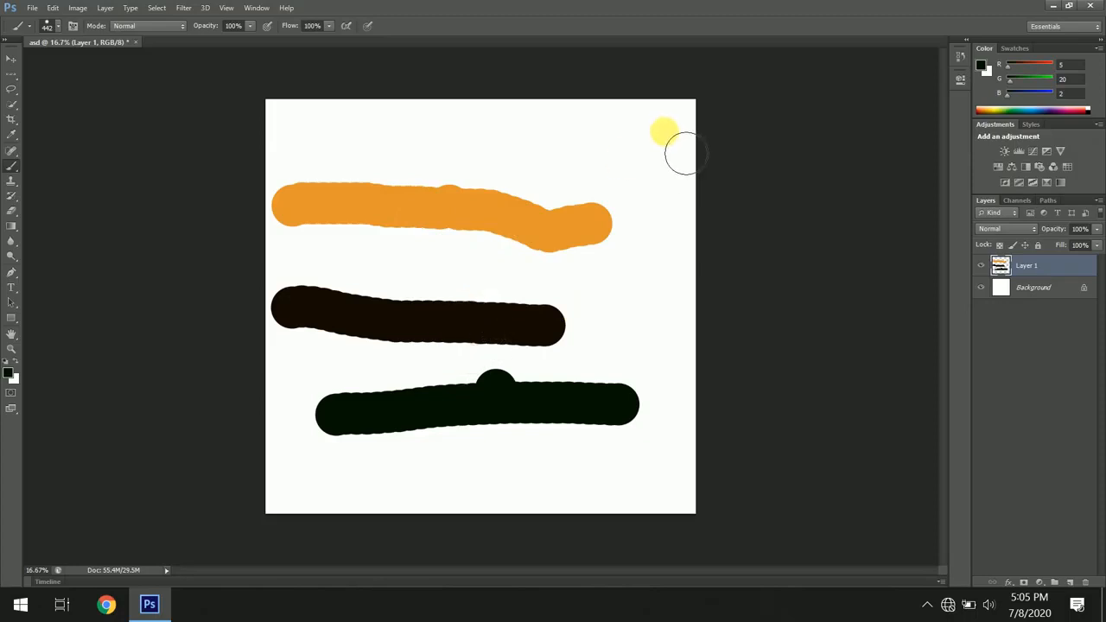
click(12, 58)
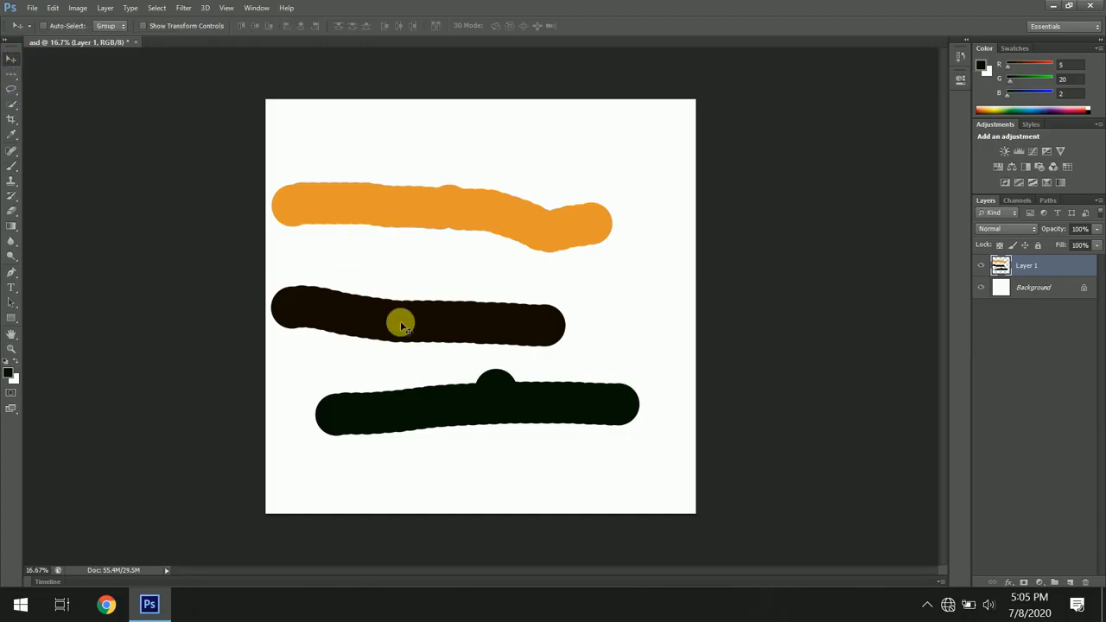
mouse_move(400, 321)
mouse_down()
mouse_move(434, 266)
mouse_move(423, 304)
mouse_up()
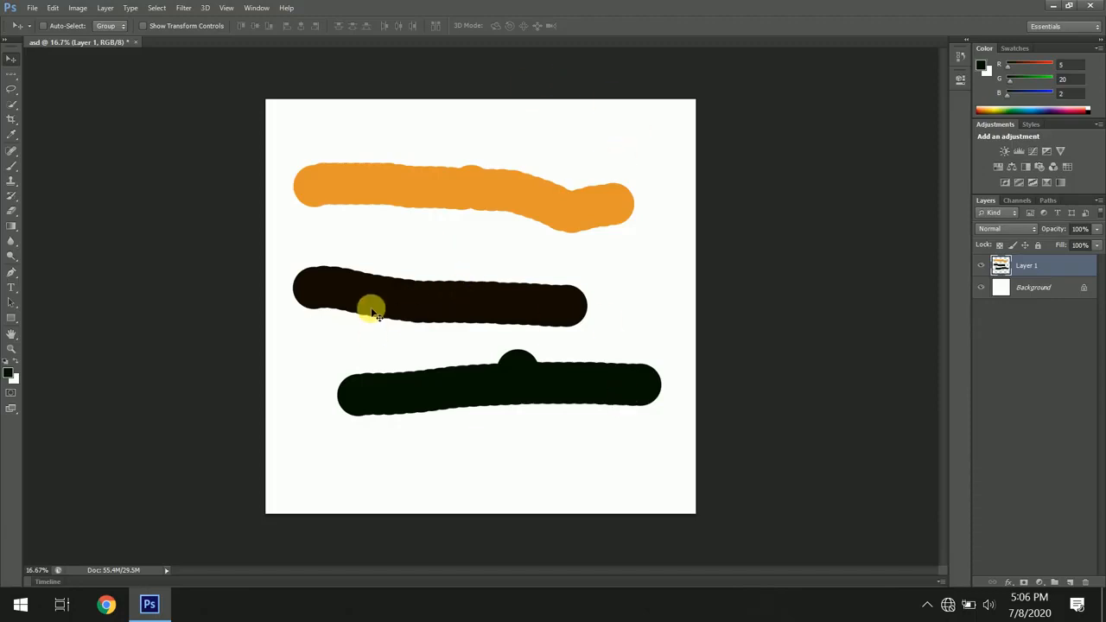
mouse_move(374, 313)
mouse_down()
mouse_move(454, 251)
mouse_move(435, 300)
mouse_move(390, 294)
mouse_up()
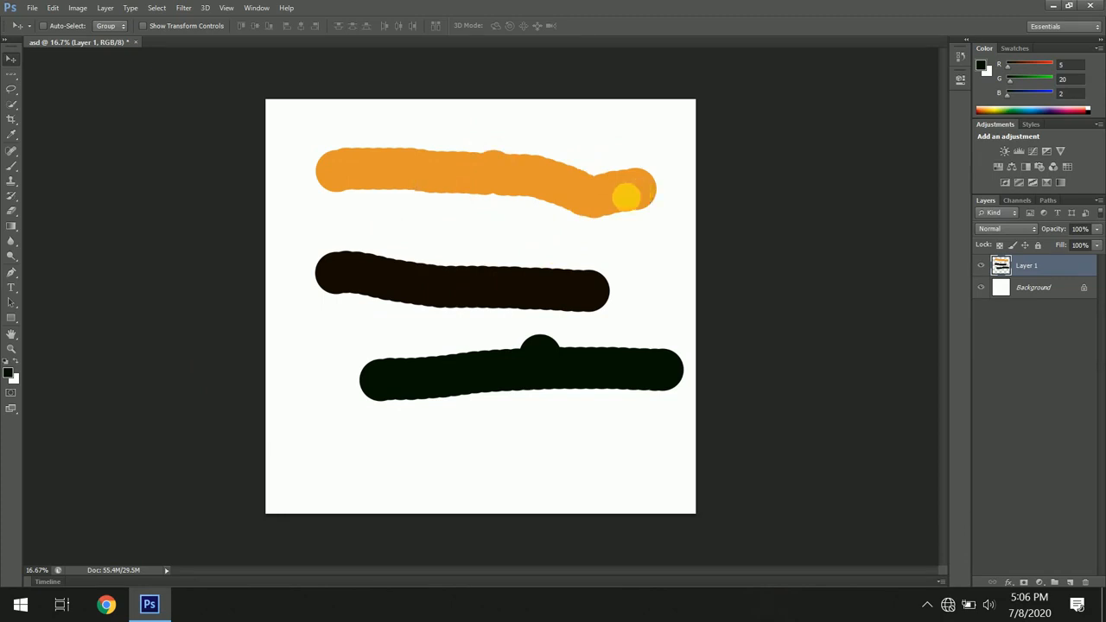
mouse_move(639, 198)
mouse_down()
mouse_move(648, 113)
mouse_move(589, 223)
mouse_move(607, 222)
mouse_up()
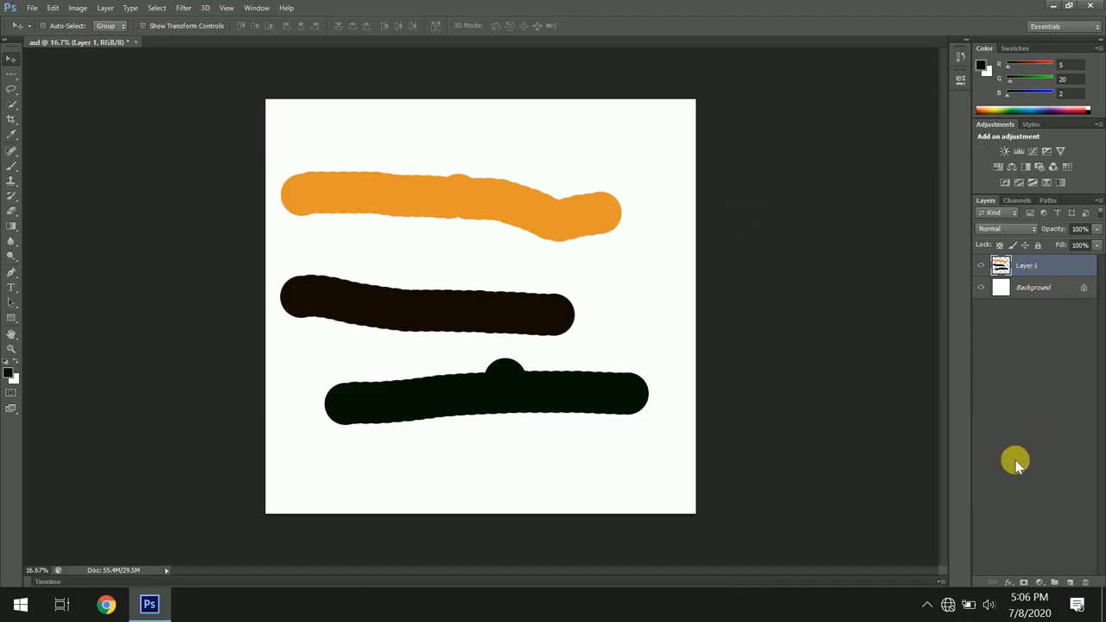
- Delete Layer 1 together with all its strokes
click(1085, 583)
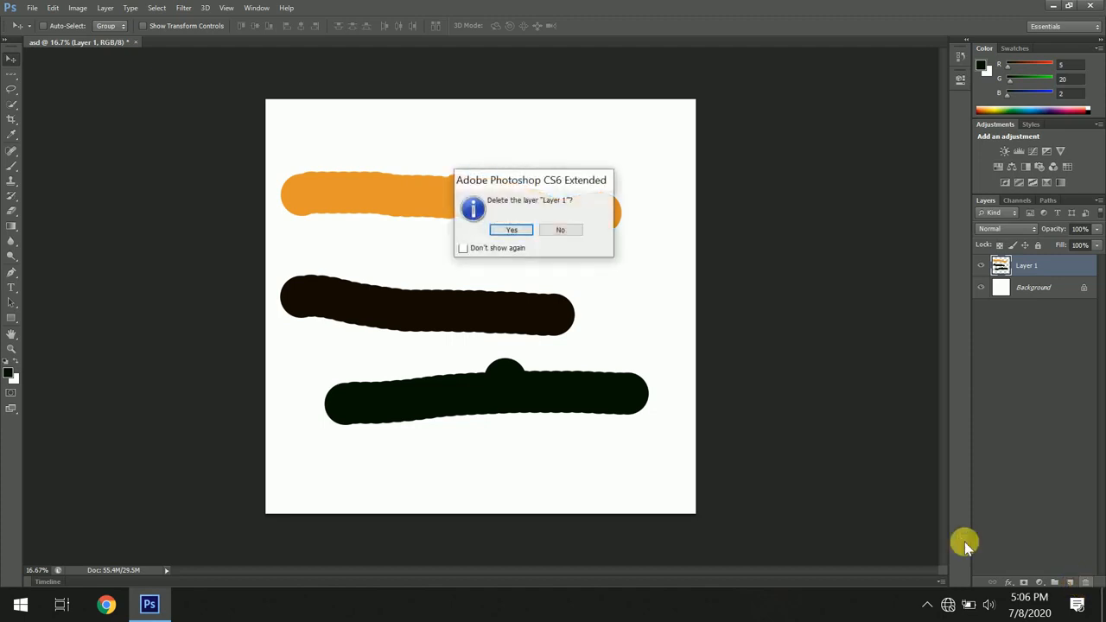
click(504, 229)
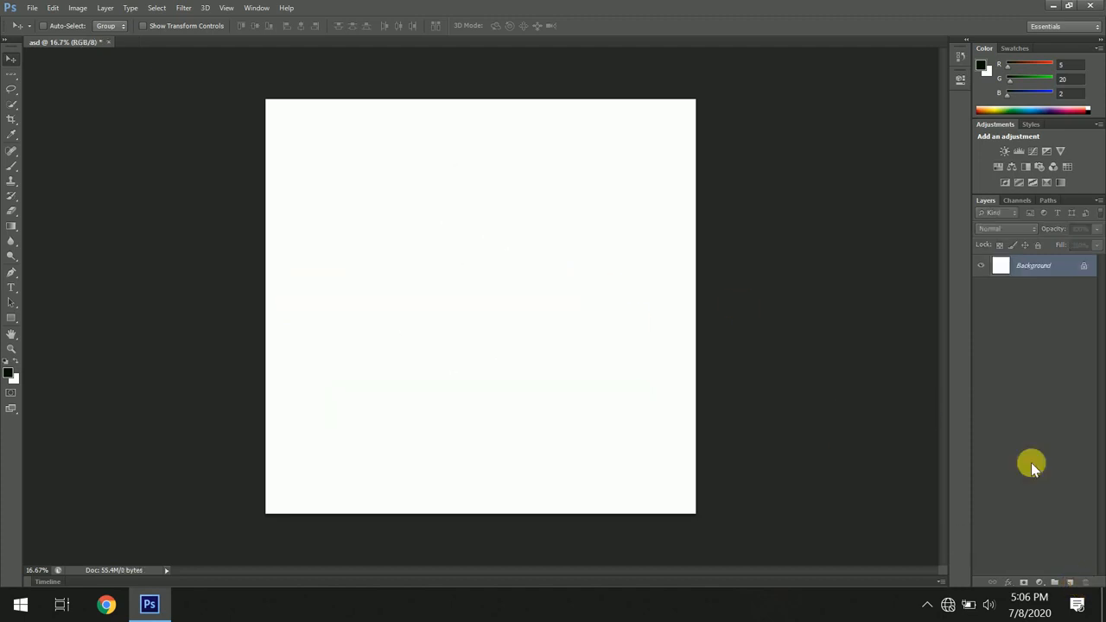
- Add a new layer and paint a wavy dark stroke across the upper part of the canvas
click(1070, 583)
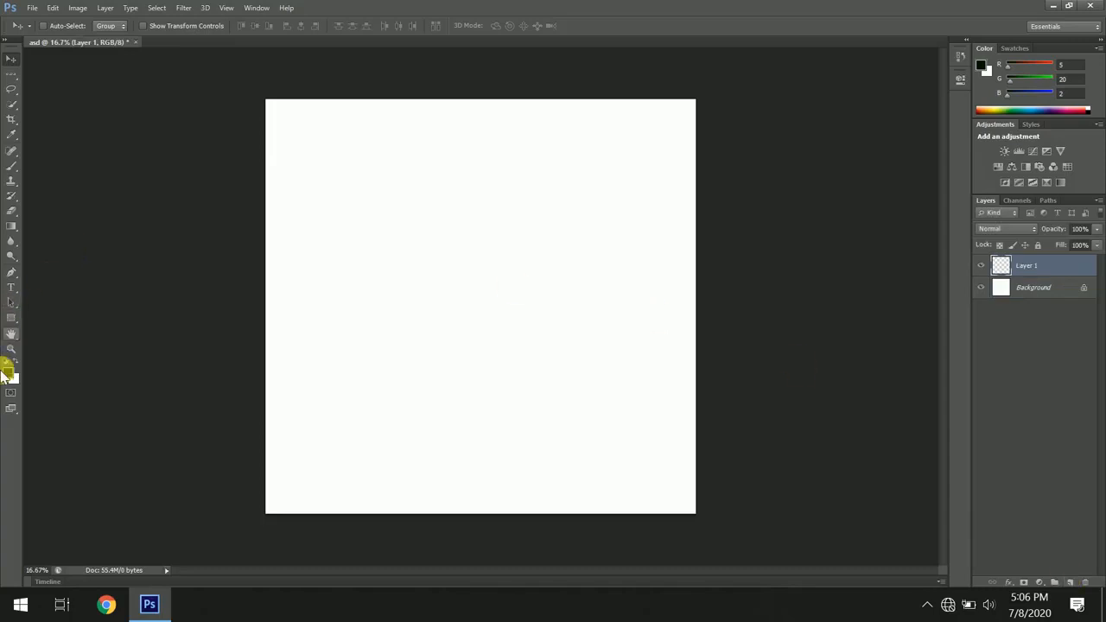
click(12, 167)
drag(302, 214, 413, 230)
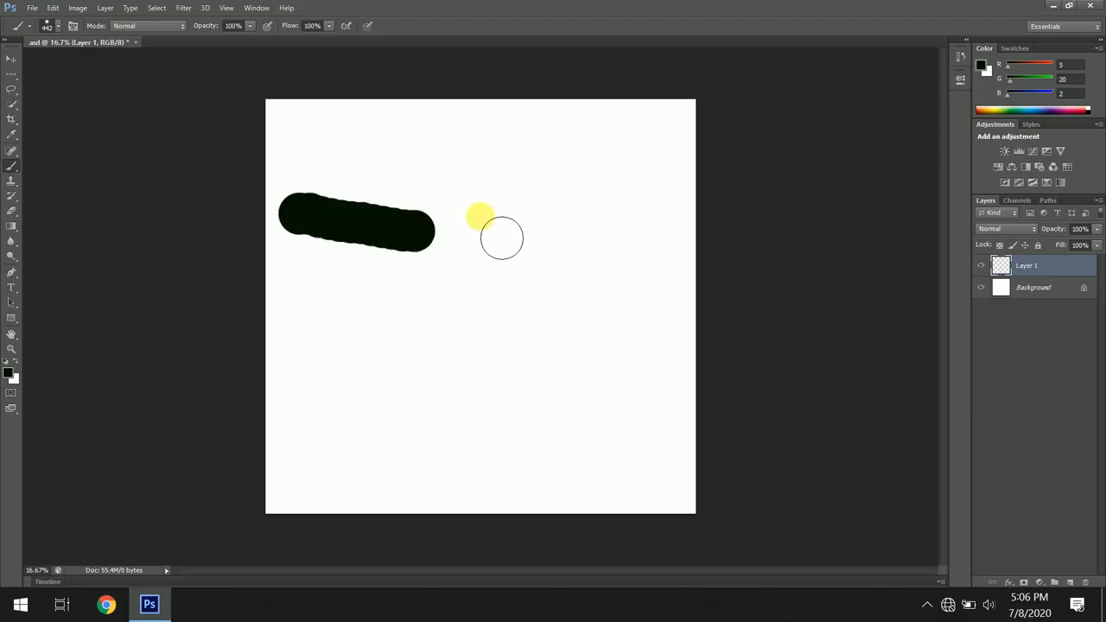
drag(502, 237, 588, 255)
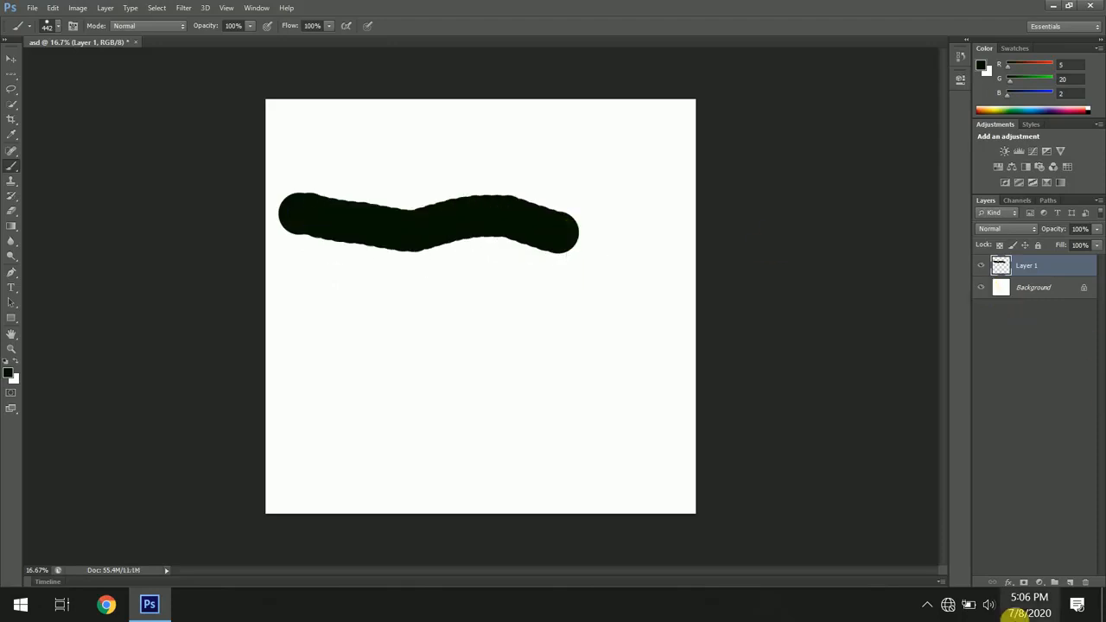
- Add another layer, set the foreground colour to green 56df3b, and paint a horizontal stroke below the dark one
click(1069, 583)
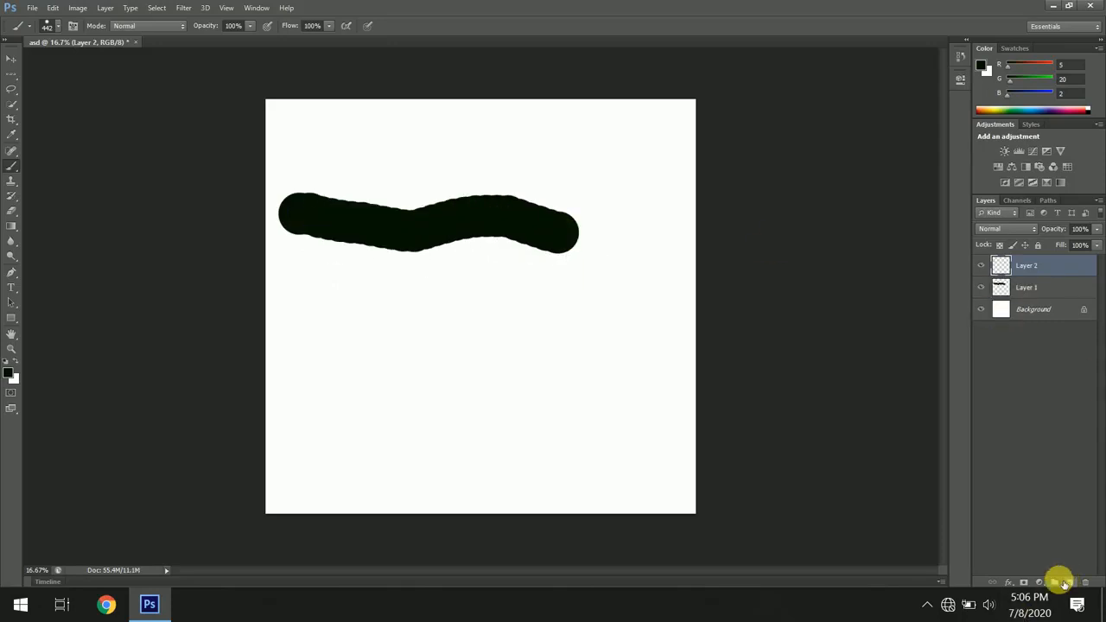
click(11, 376)
click(503, 181)
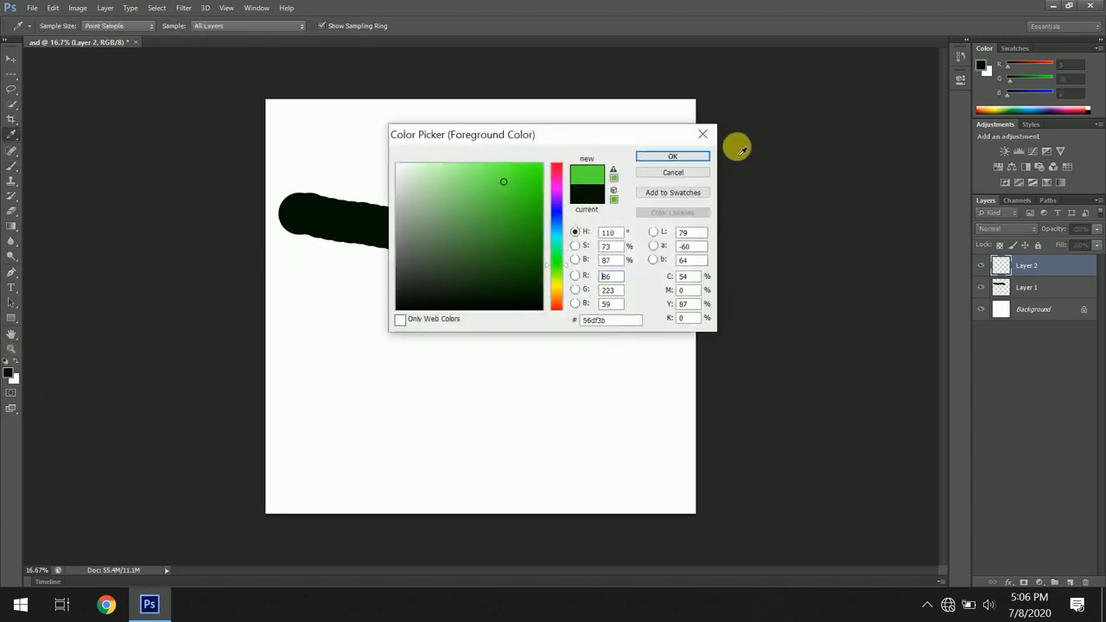
click(702, 157)
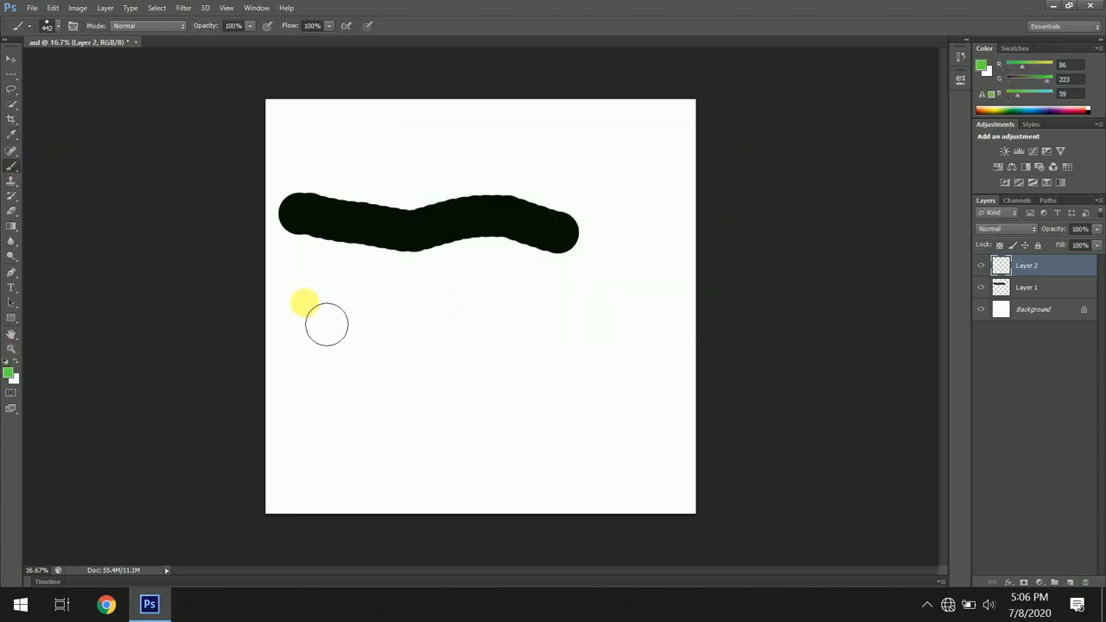
drag(304, 303, 565, 324)
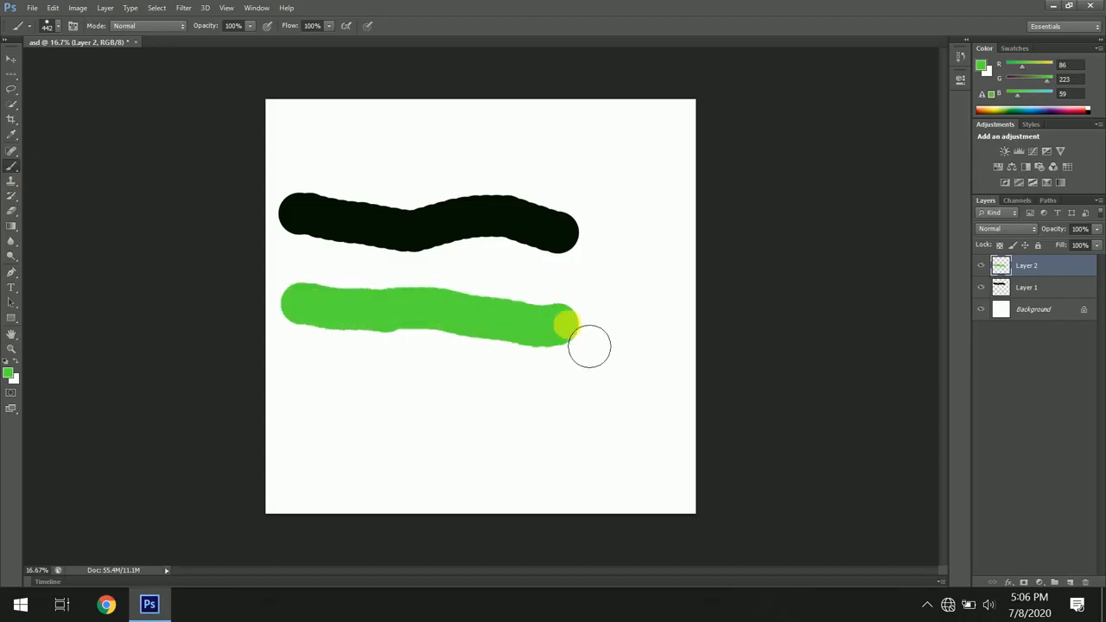
- Add a third layer, set the foreground colour to orange df793b, and paint a wavy stroke near the bottom
click(1072, 583)
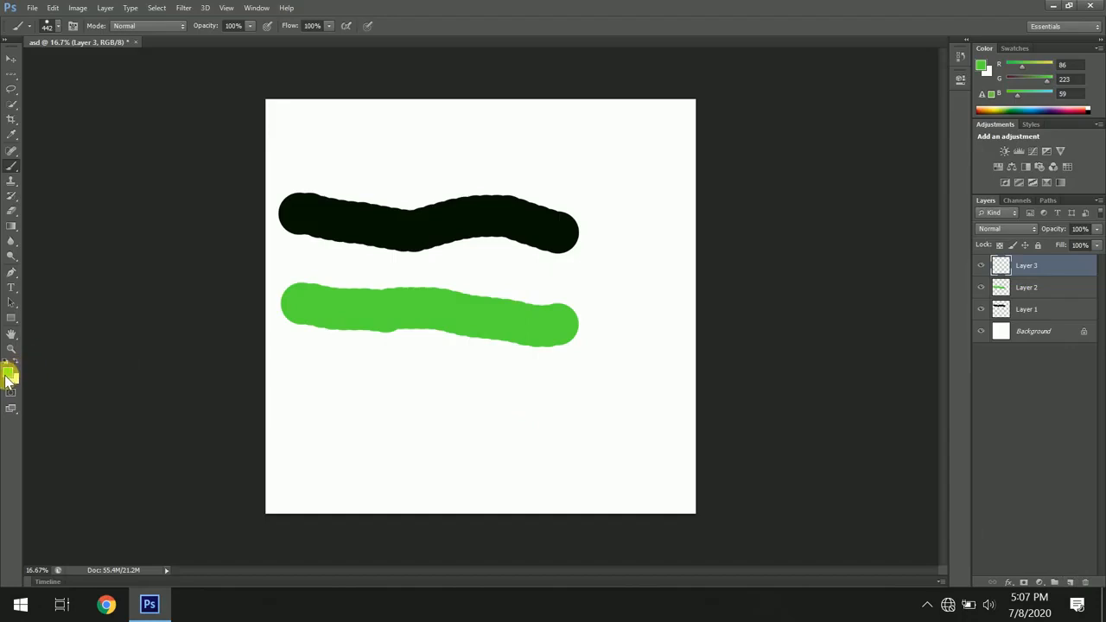
click(10, 377)
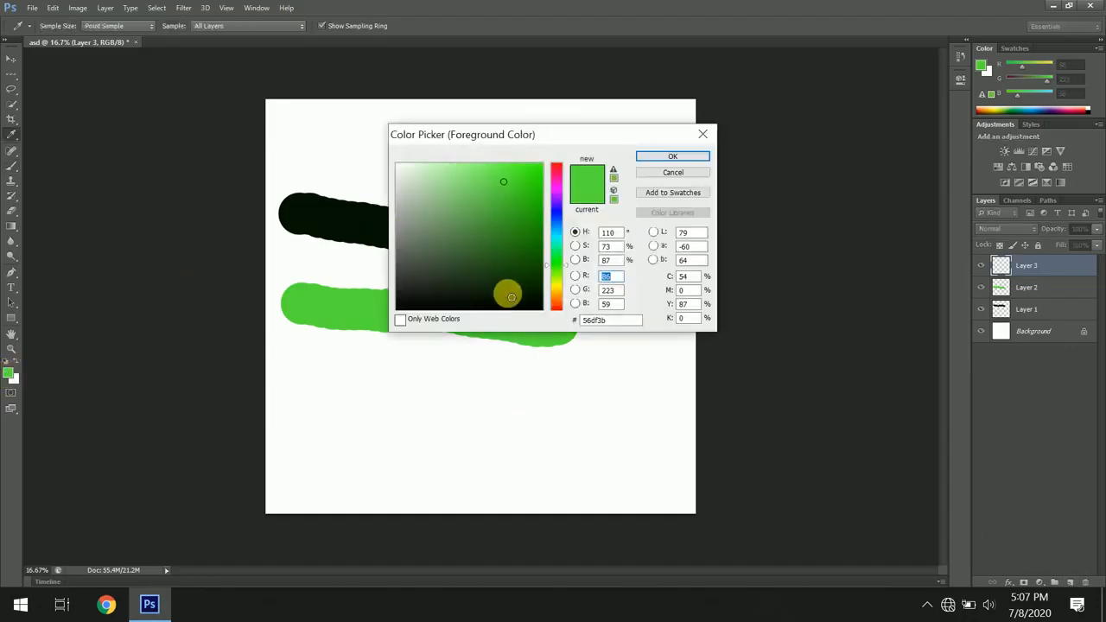
click(560, 301)
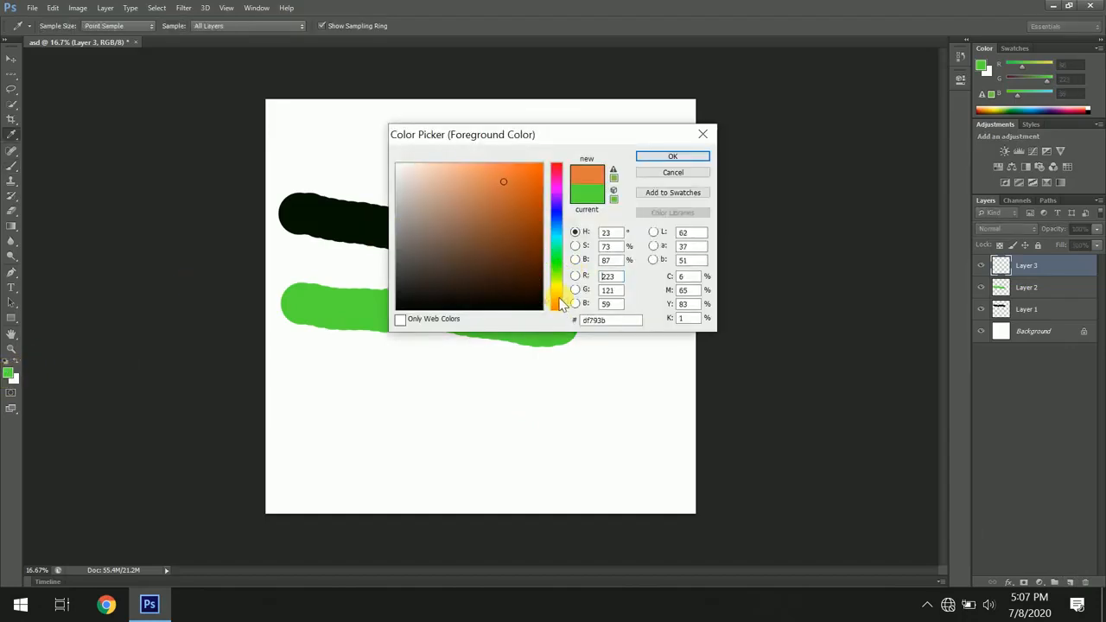
click(667, 156)
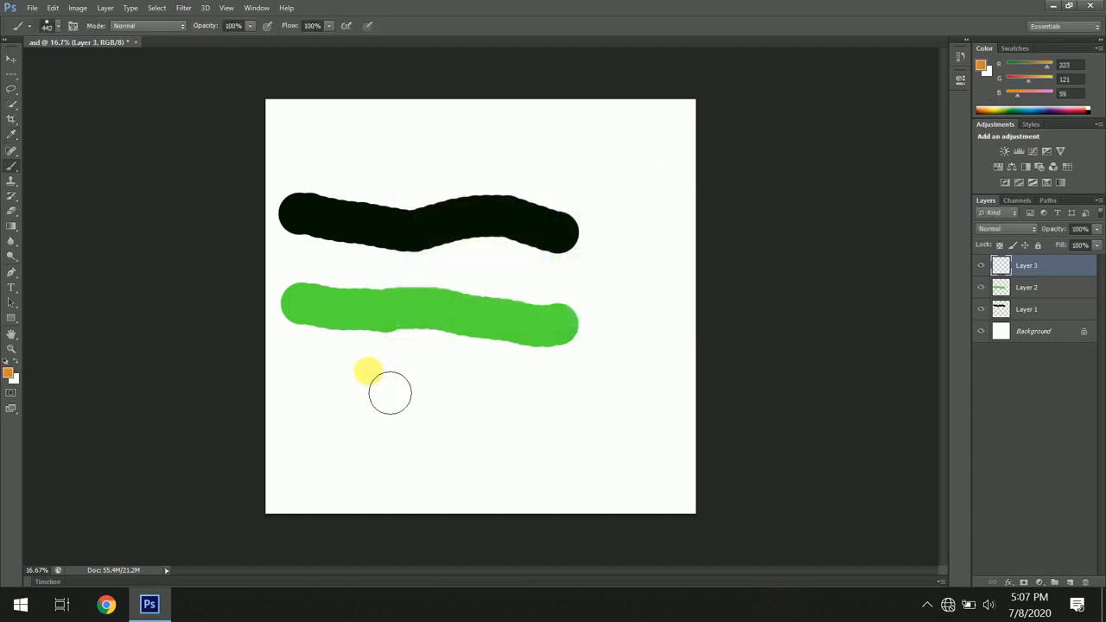
mouse_move(317, 408)
mouse_down()
mouse_move(560, 375)
mouse_move(600, 406)
mouse_up()
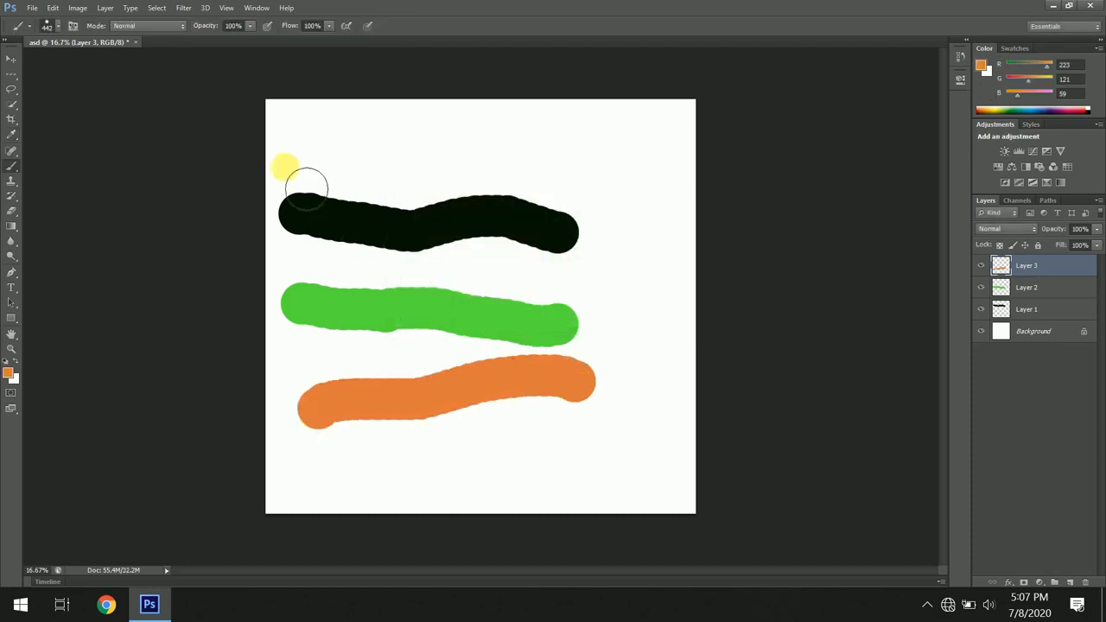
- Move the orange stroke up to the top of the canvas with the Move tool
click(11, 61)
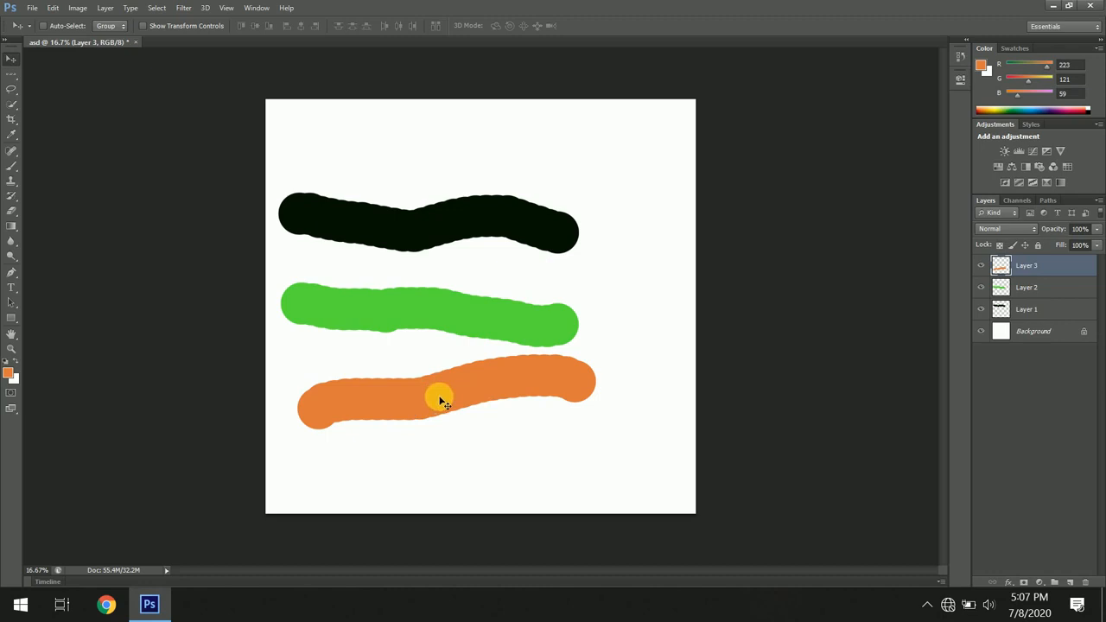
mouse_move(440, 400)
mouse_down()
mouse_move(458, 281)
mouse_move(437, 138)
mouse_up()
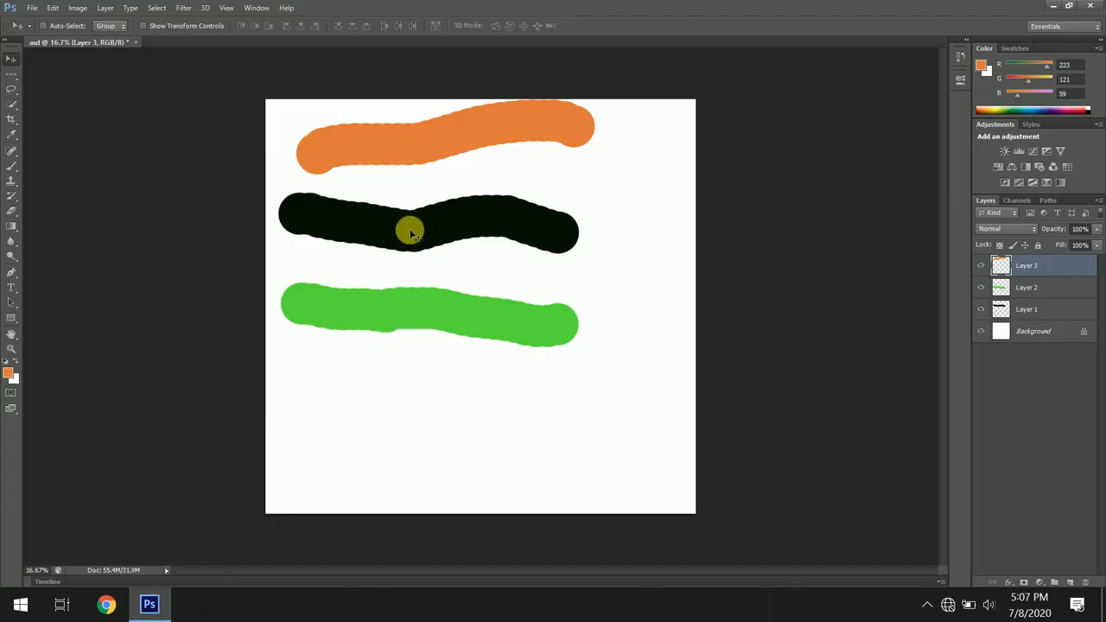
mouse_move(412, 234)
mouse_down()
mouse_move(409, 250)
mouse_move(412, 239)
mouse_up()
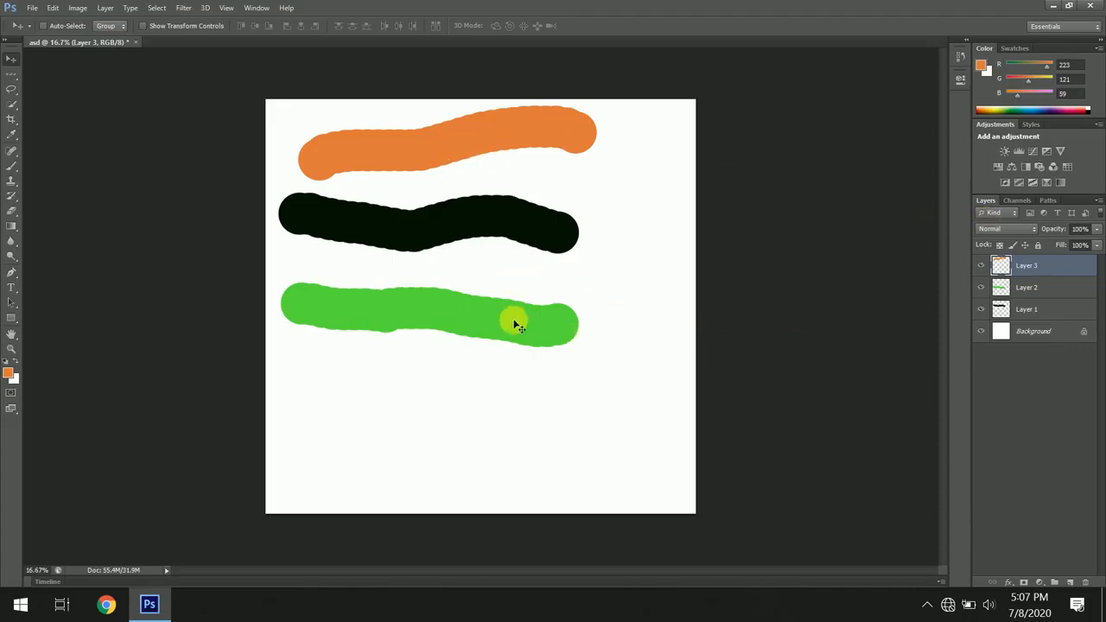
- Move the green stroke lower on Layer 2 and the dark stroke slightly lower on Layer 1
click(1028, 289)
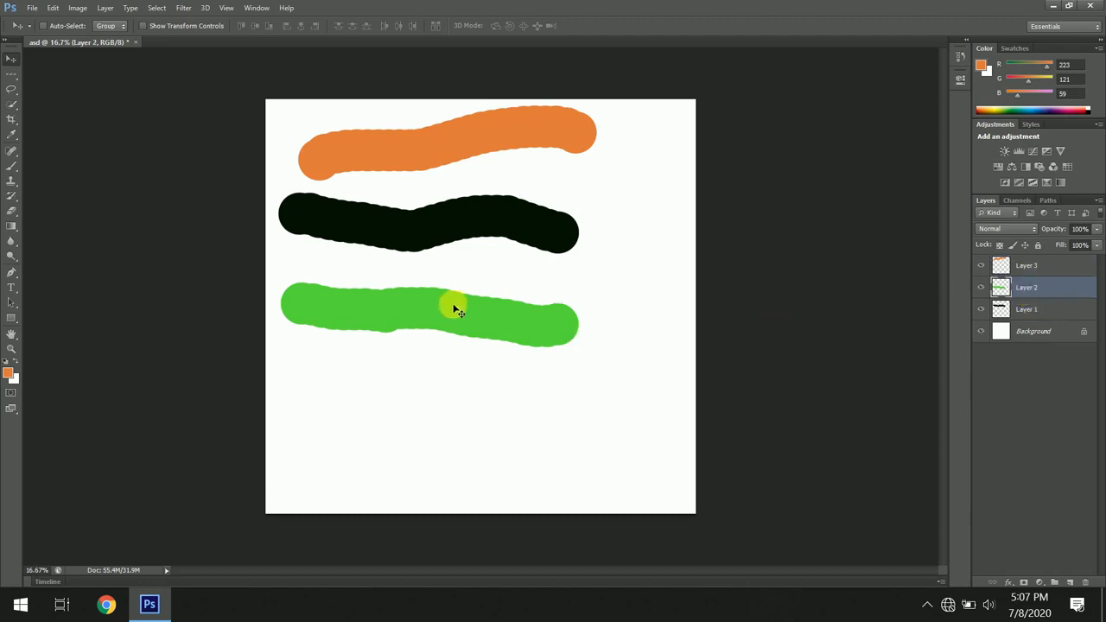
mouse_move(451, 313)
mouse_down()
mouse_move(442, 338)
mouse_move(457, 410)
mouse_up()
click(1027, 310)
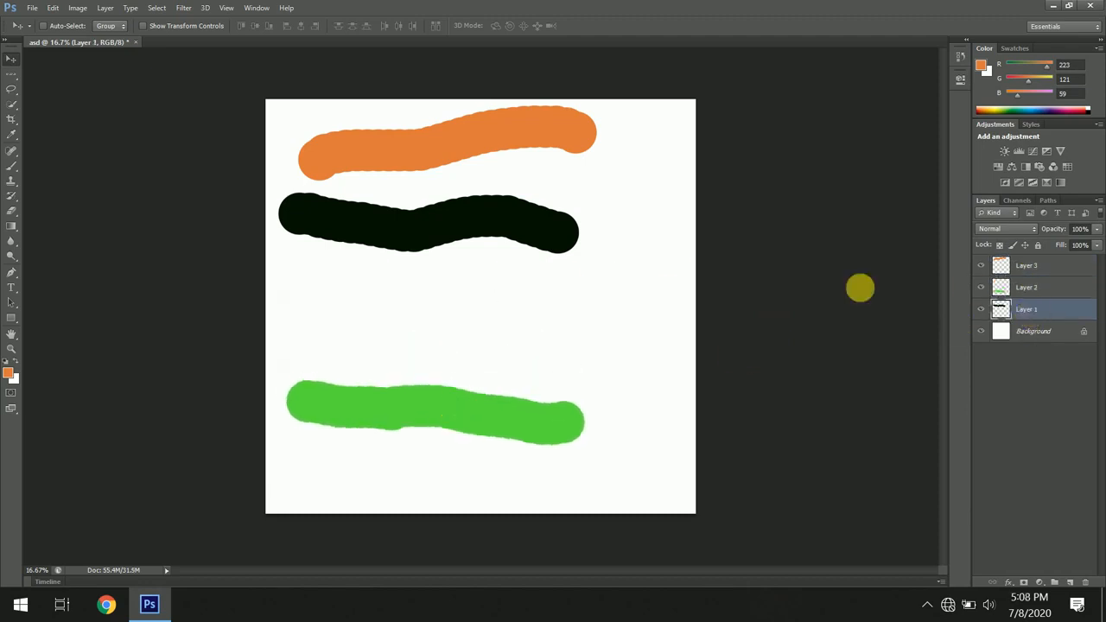
drag(480, 232, 484, 289)
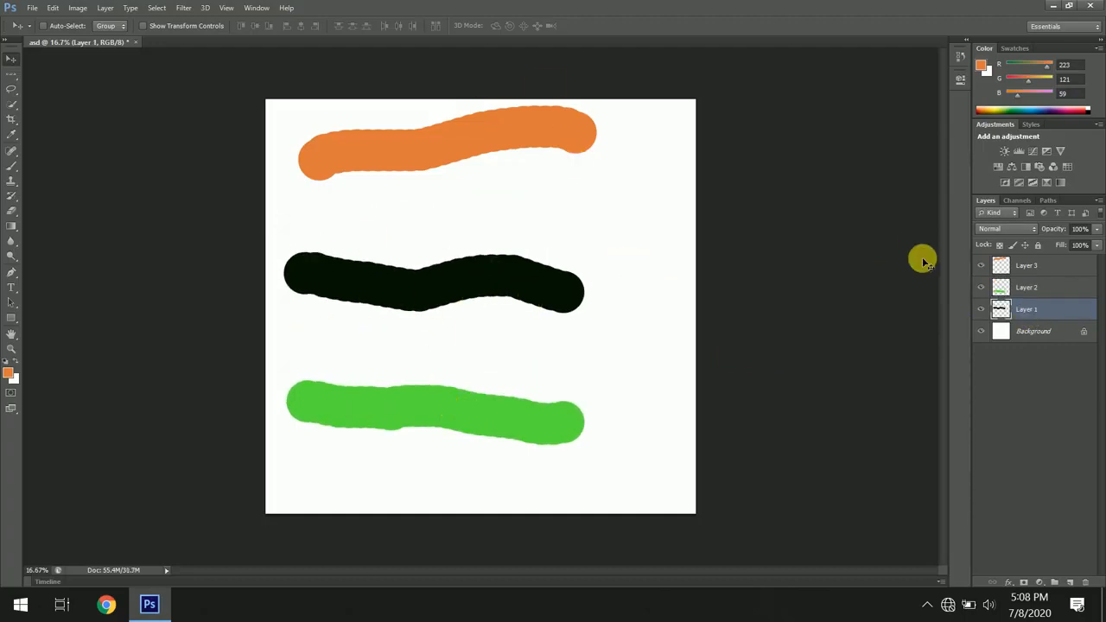
- Delete Layer 2 with the green stroke
click(1034, 290)
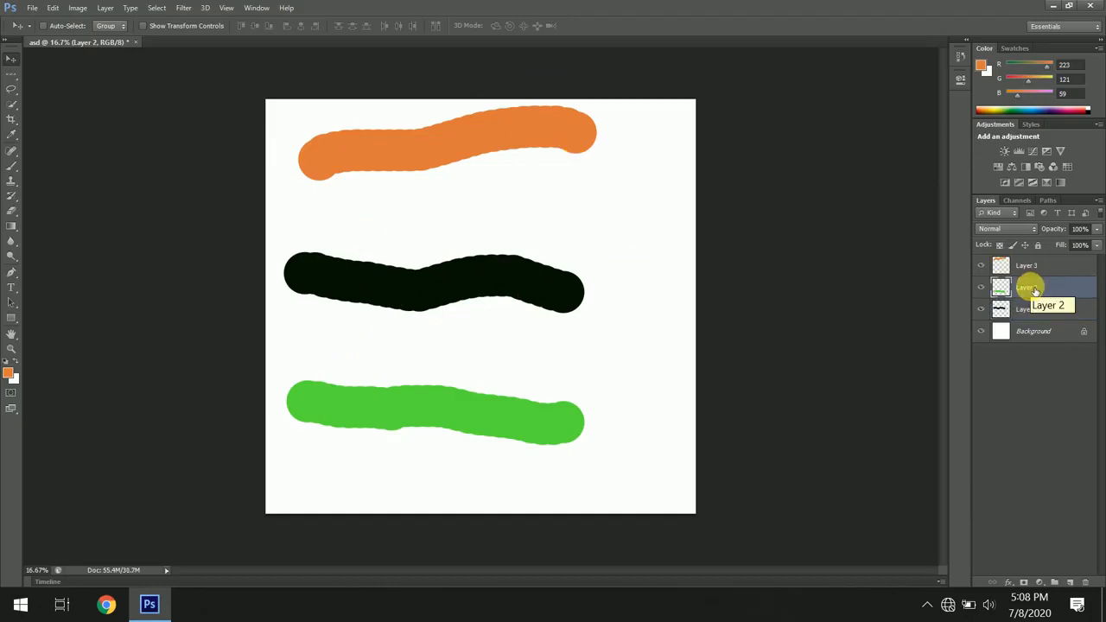
click(1086, 585)
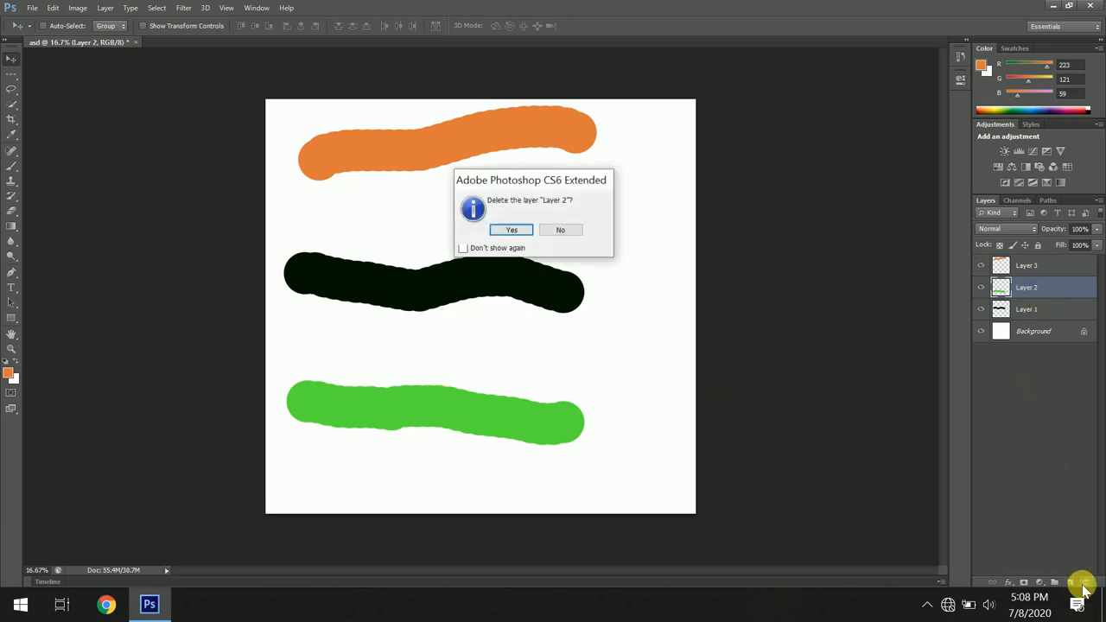
click(512, 229)
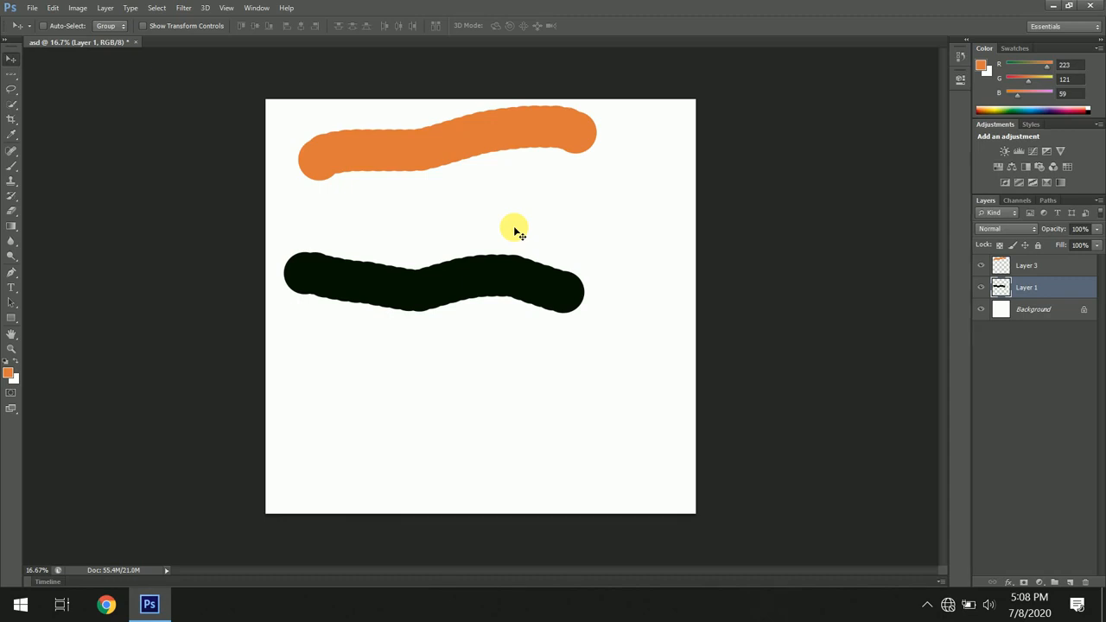
- Move the dark stroke further down the canvas and rename its layer asd
click(11, 60)
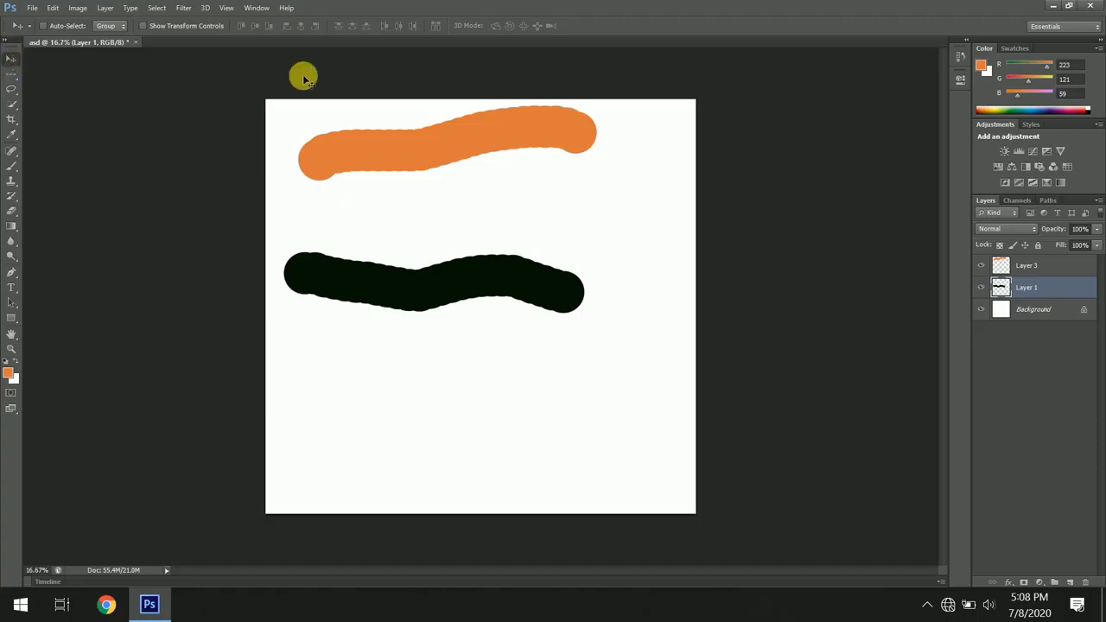
mouse_move(397, 151)
mouse_down()
mouse_move(386, 247)
mouse_move(486, 255)
mouse_move(484, 208)
mouse_move(416, 221)
mouse_up()
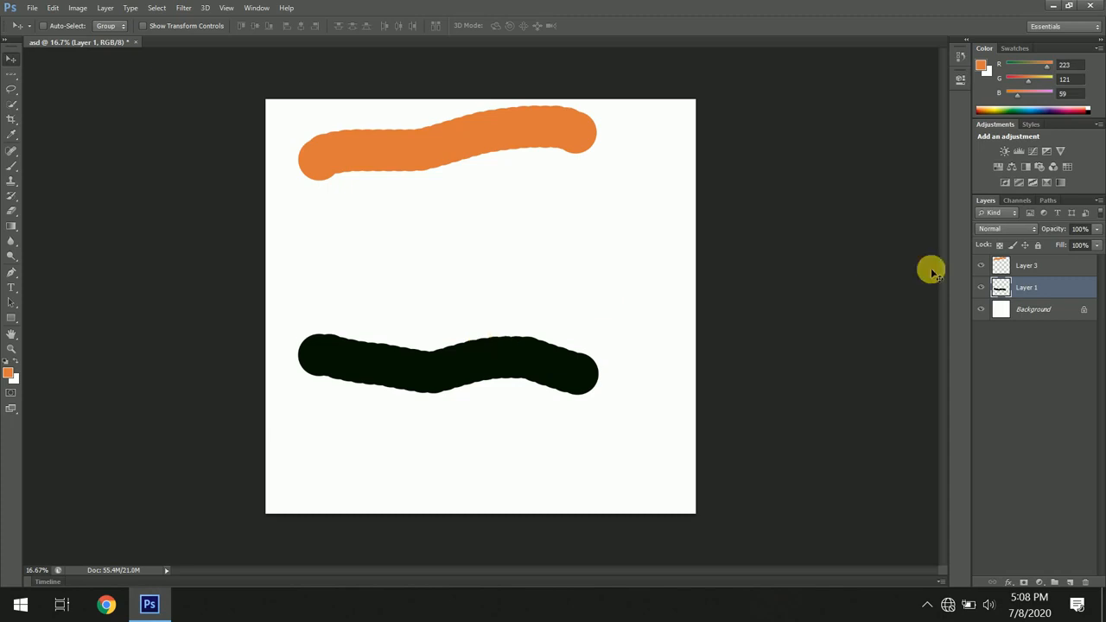
double_click(1027, 287)
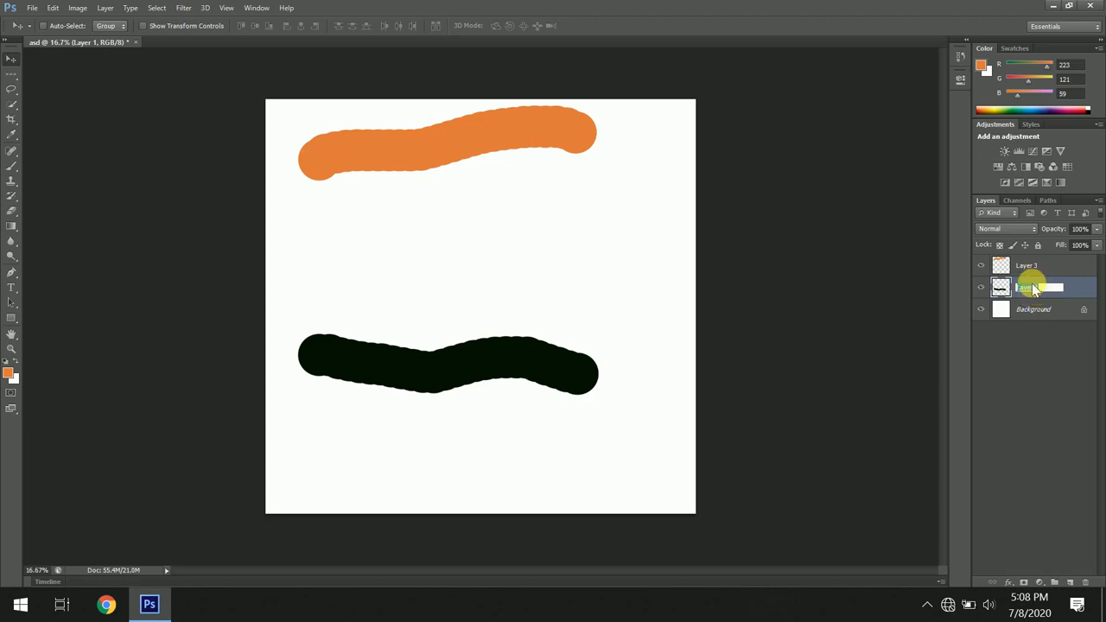
key(BackSpace)
text(asd)
key(Return)
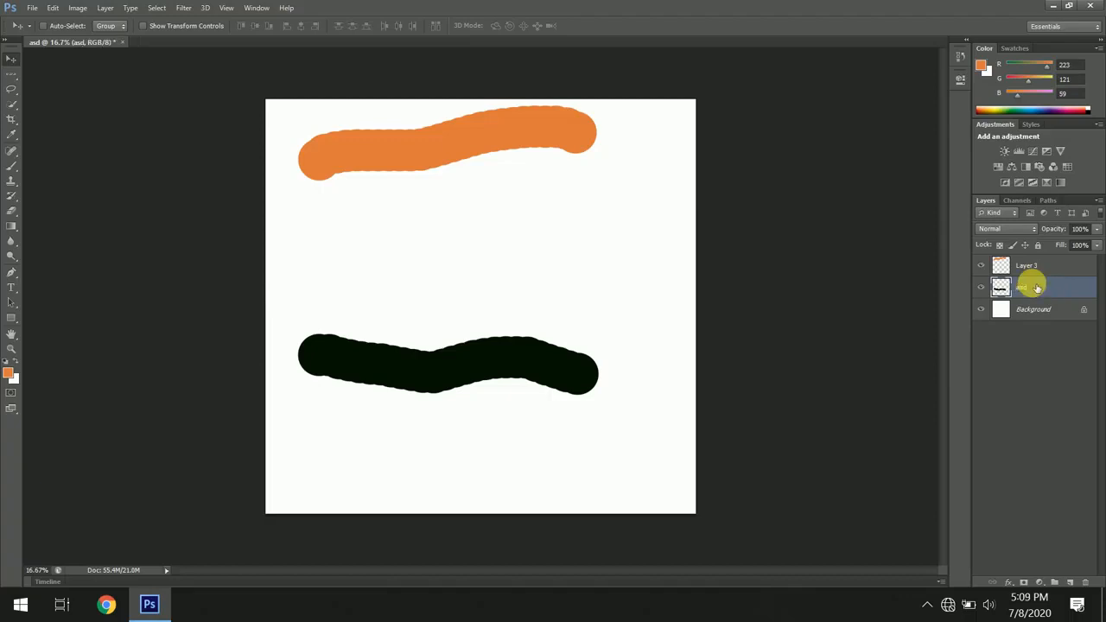
- Select the Background layer and choose a Marquee tool
click(1027, 266)
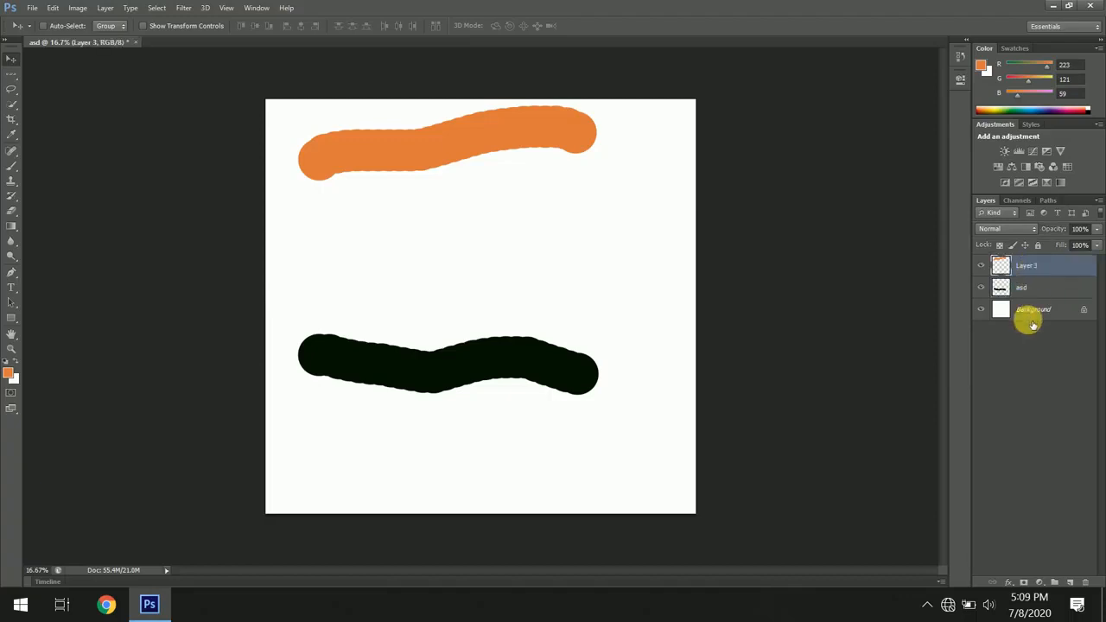
click(1033, 313)
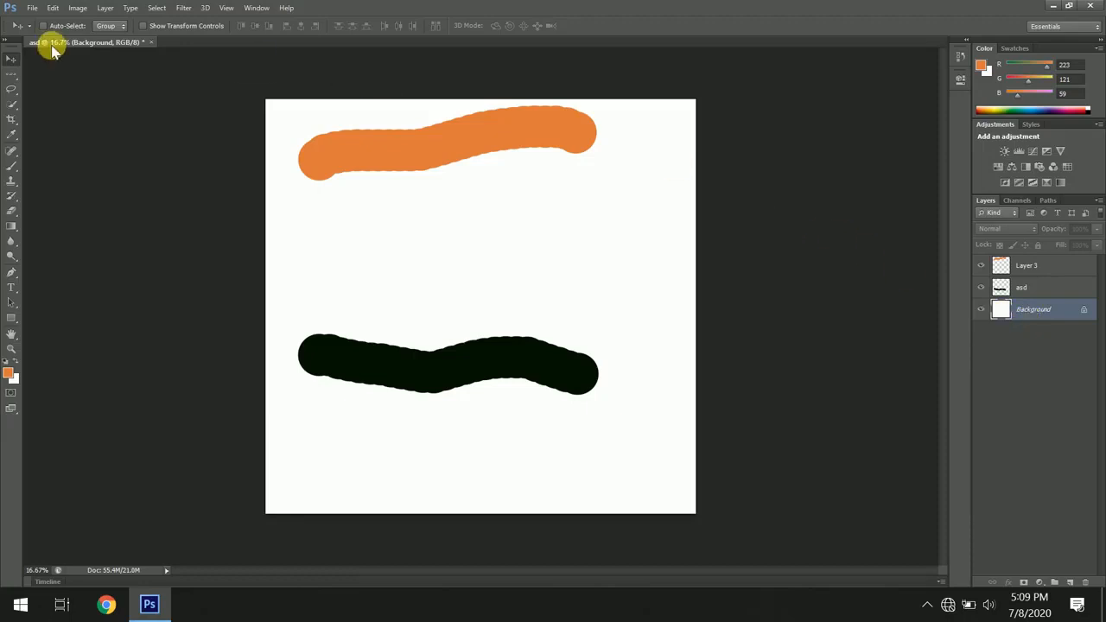
click(12, 78)
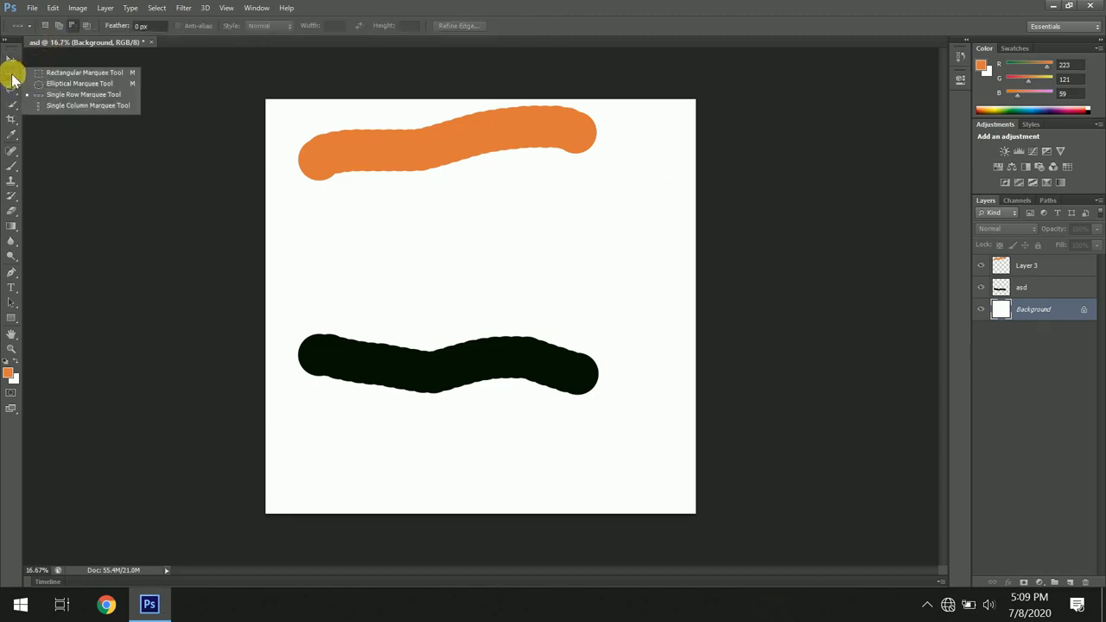
click(11, 78)
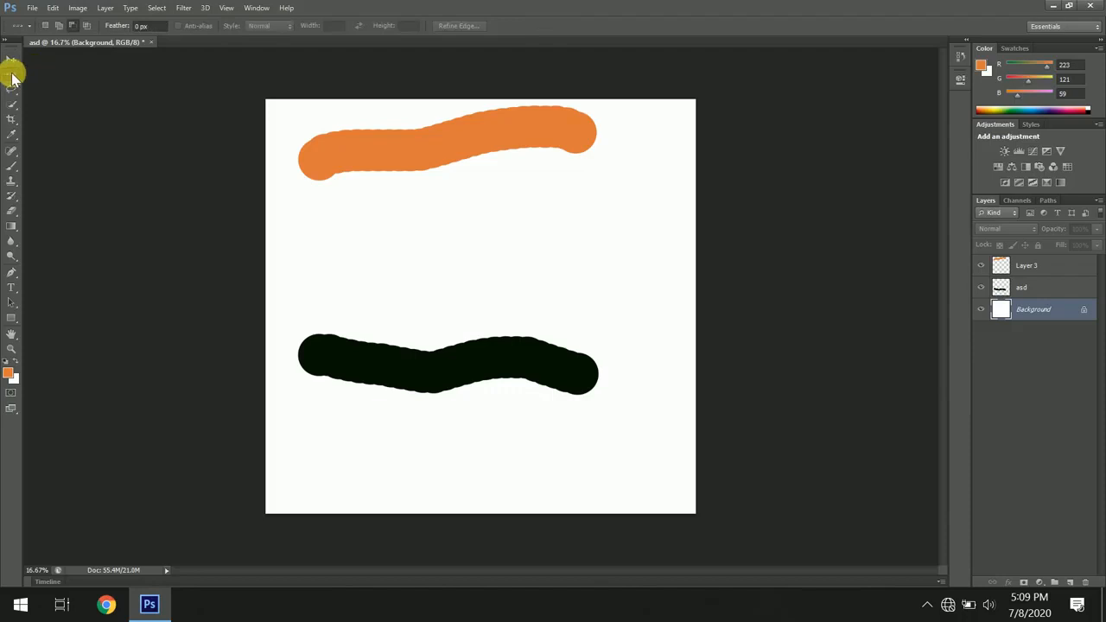
click(12, 80)
click(12, 78)
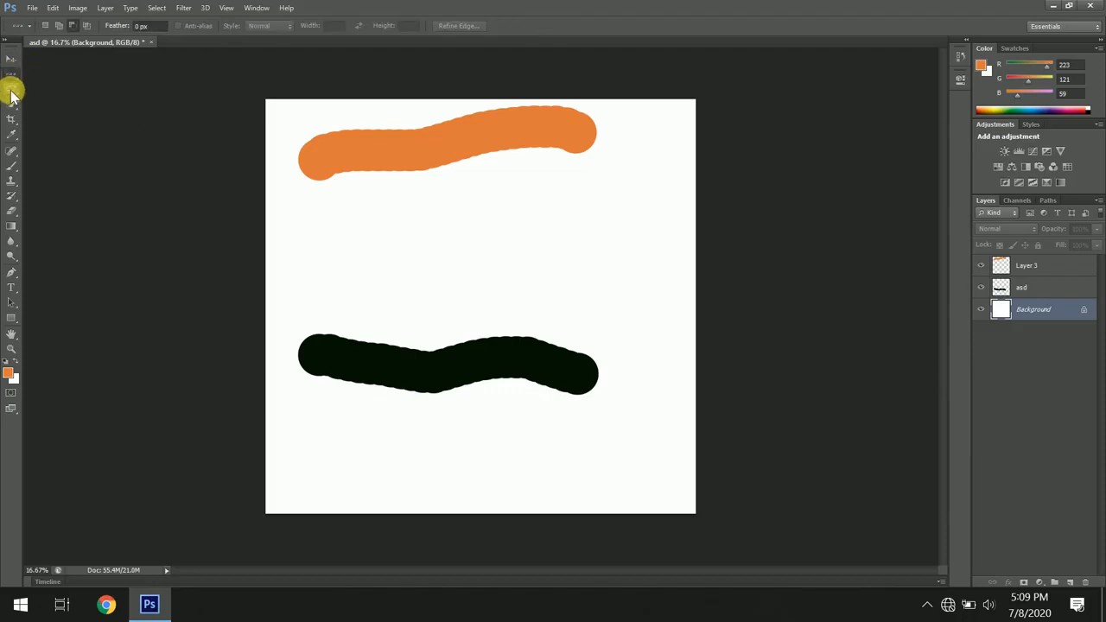